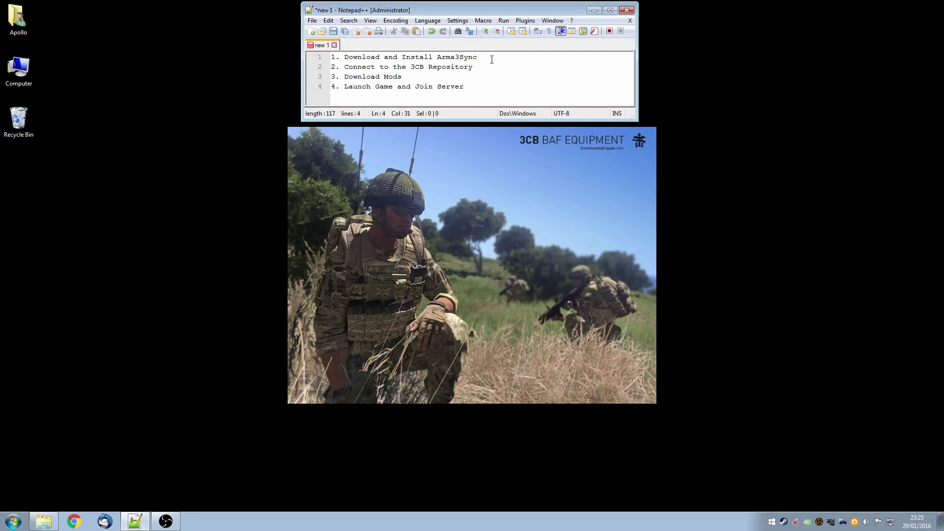
pyautogui.moveTo(478, 56); pyautogui.dragTo(437, 57)
pyautogui.click(477, 69)
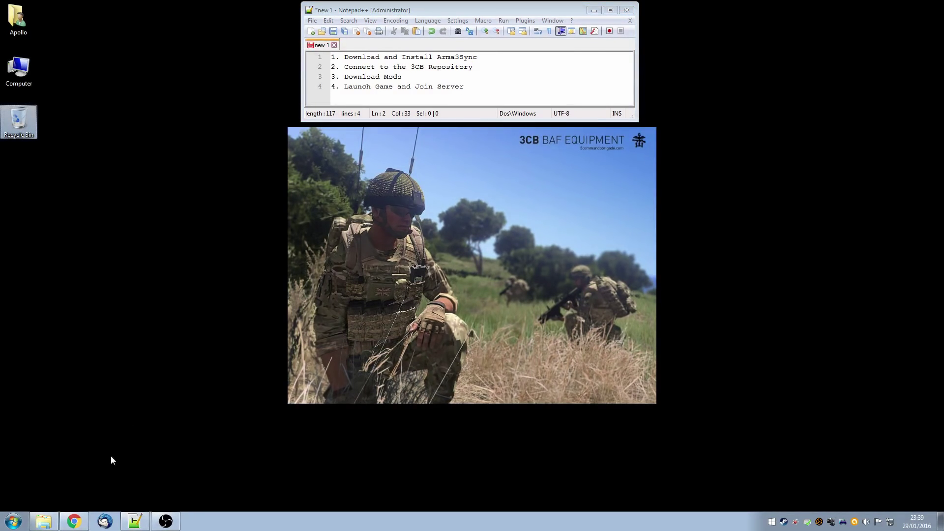
# - Switch to Chrome, search Google for arma3sync and open the Armaholic ArmA3Sync launcher page
pyautogui.click(74, 521)
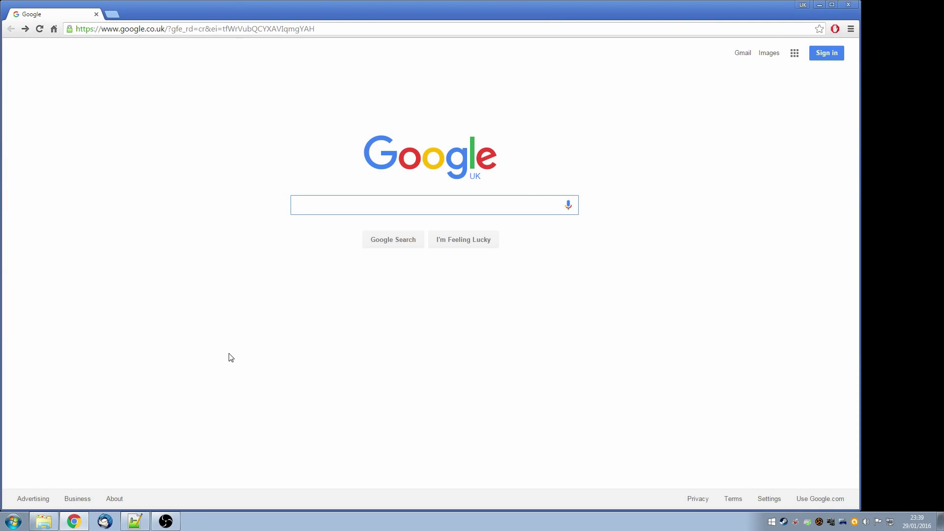
pyautogui.write('arma')
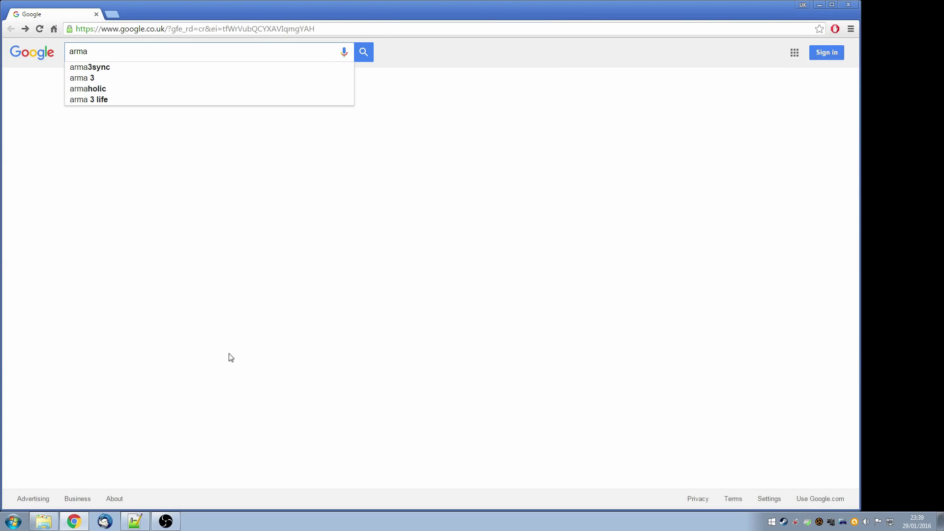
pyautogui.write('3sync')
pyautogui.press('Return')
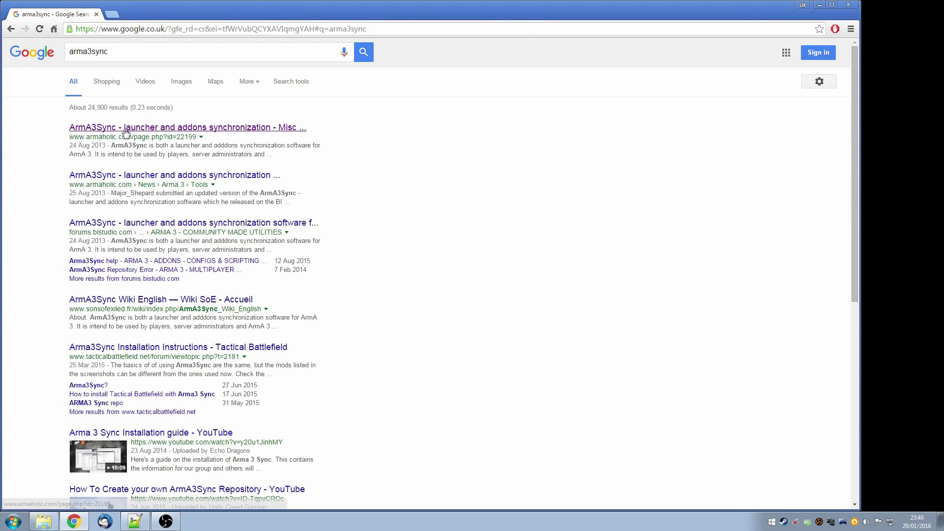
pyautogui.click(126, 128)
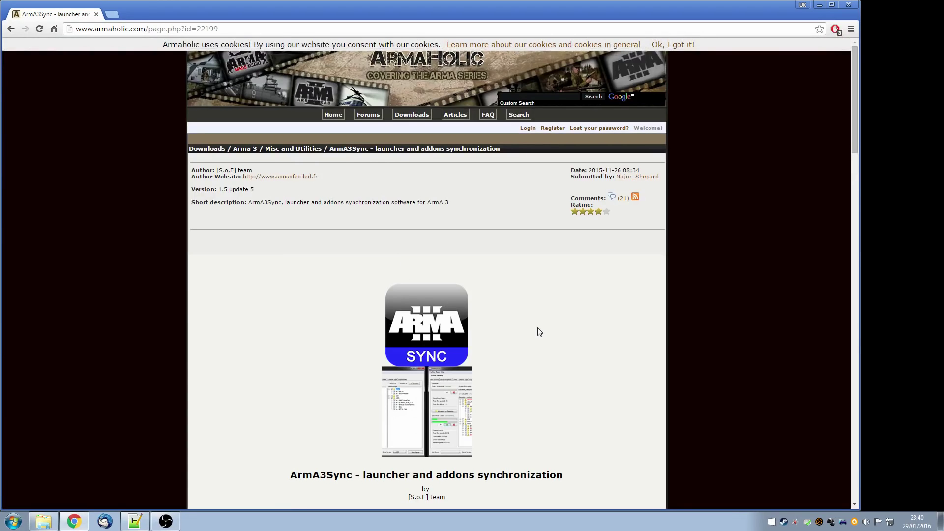
# - Download the ArmA3Sync launcher and addons synchronization archive from the Armaholic page, and minimise the browser
pyautogui.scroll(-15, 536, 310)
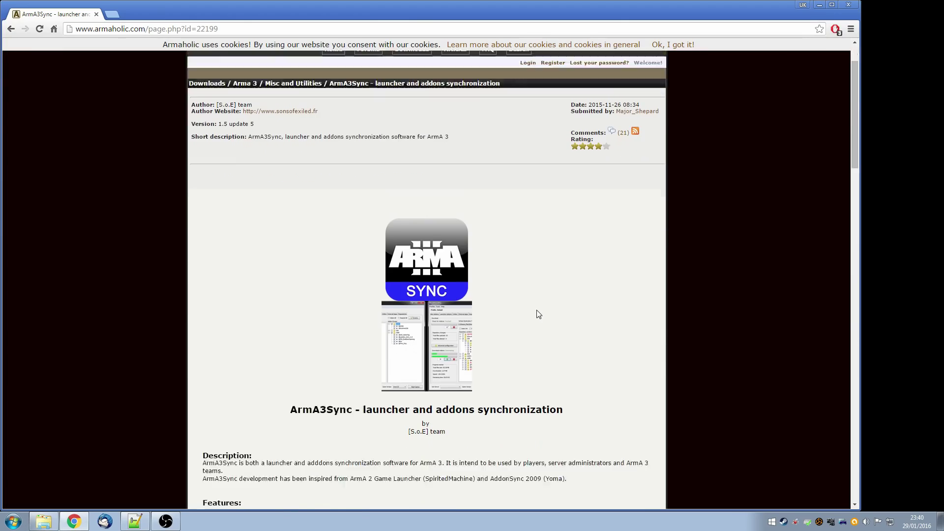
pyautogui.scroll(-5, 536, 307)
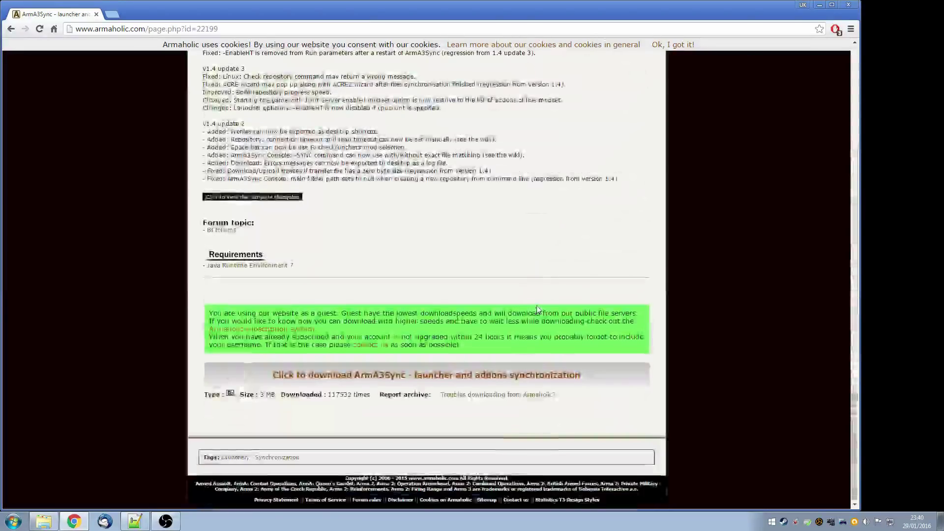
pyautogui.click(416, 378)
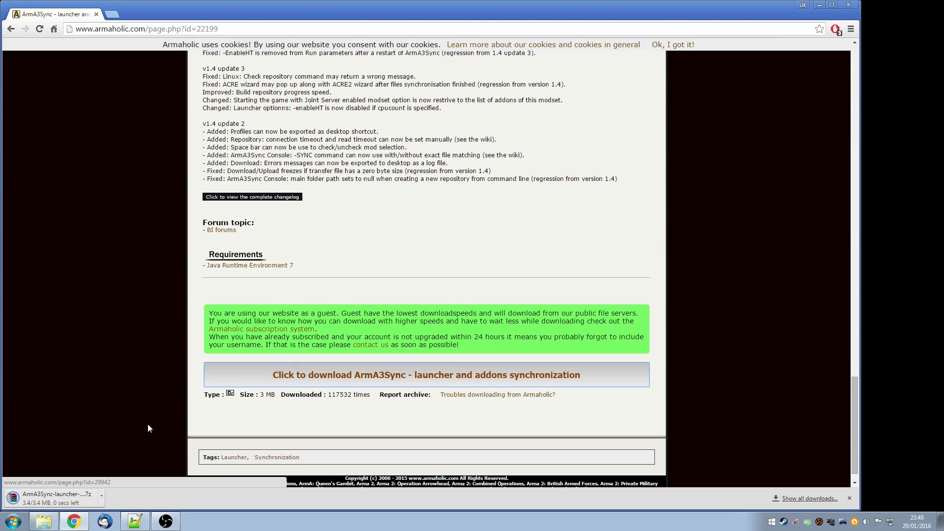
pyautogui.click(819, 9)
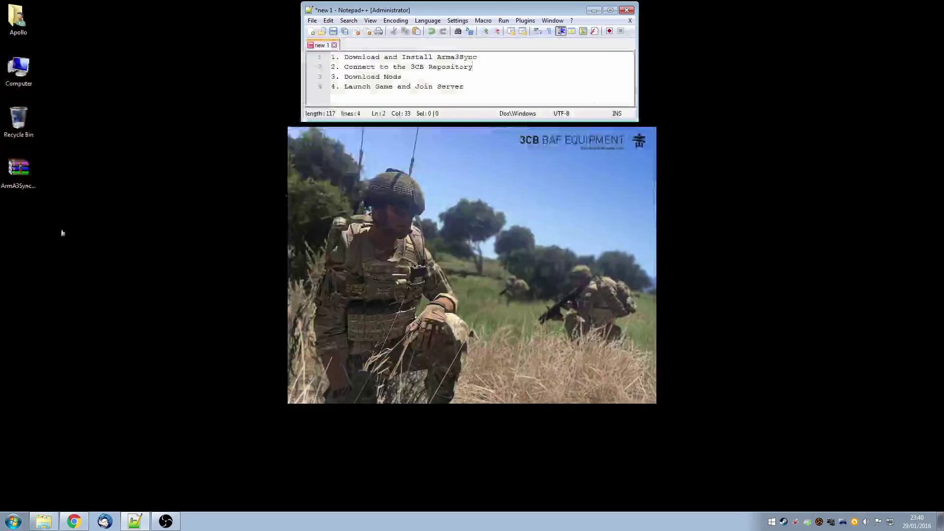
# - Open the downloaded ArmA3Sync archive in WinRAR and run arma3sync-installer-1-5-72.exe, allowing the unverified publisher
pyautogui.doubleClick(18, 174)
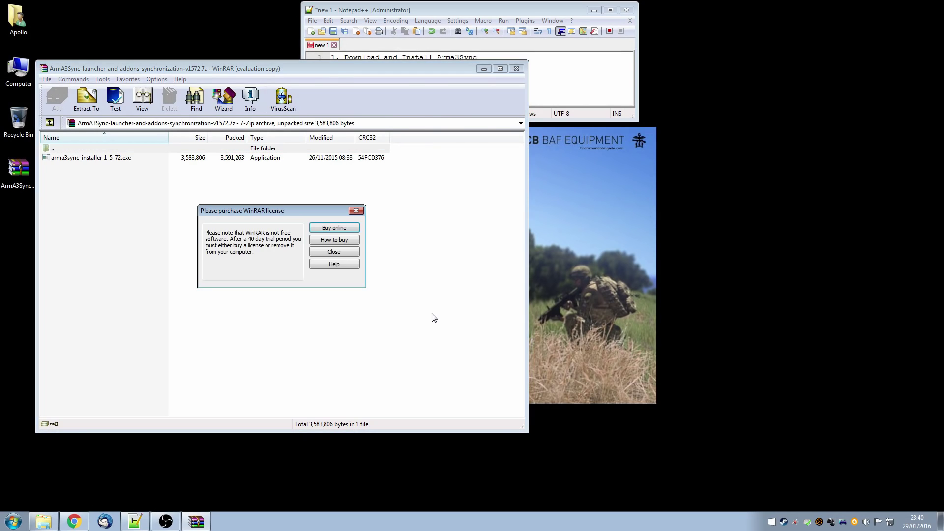
pyautogui.click(333, 255)
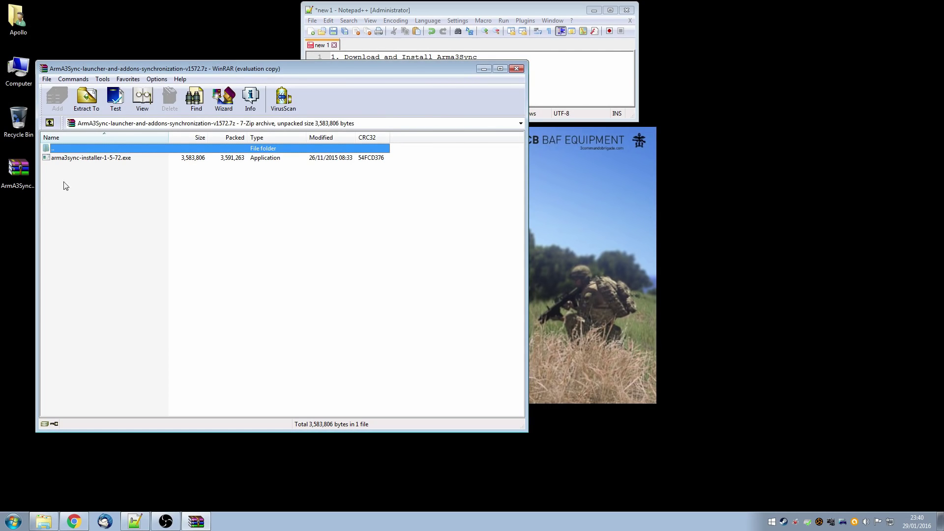
pyautogui.doubleClick(96, 159)
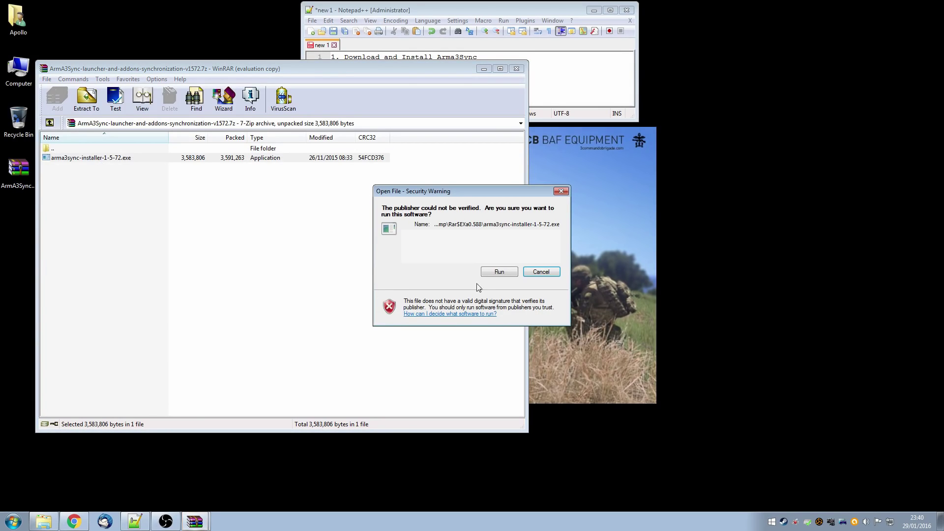
pyautogui.click(500, 271)
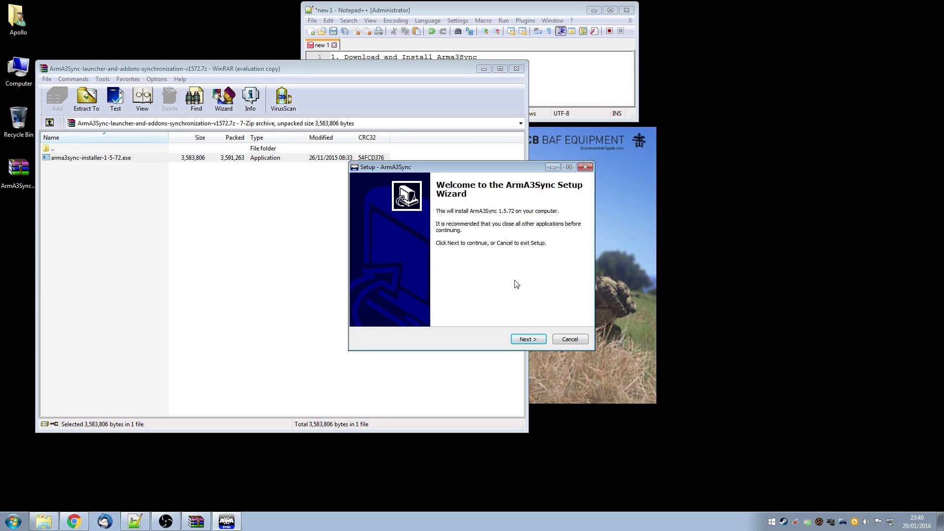
# - Accept the licence agreement, install ArmA3Sync with the default folders and a desktop icon, and launch it on finishing
pyautogui.click(539, 339)
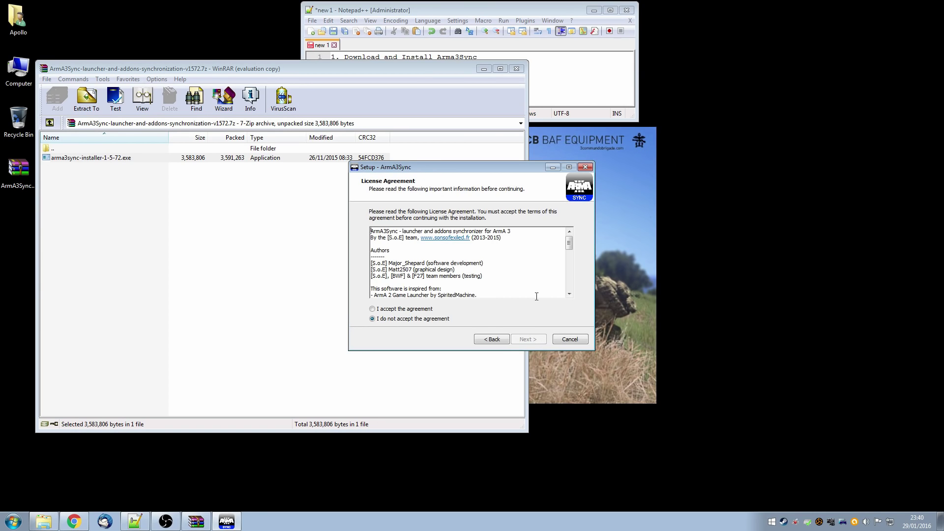
pyautogui.click(374, 309)
pyautogui.click(529, 339)
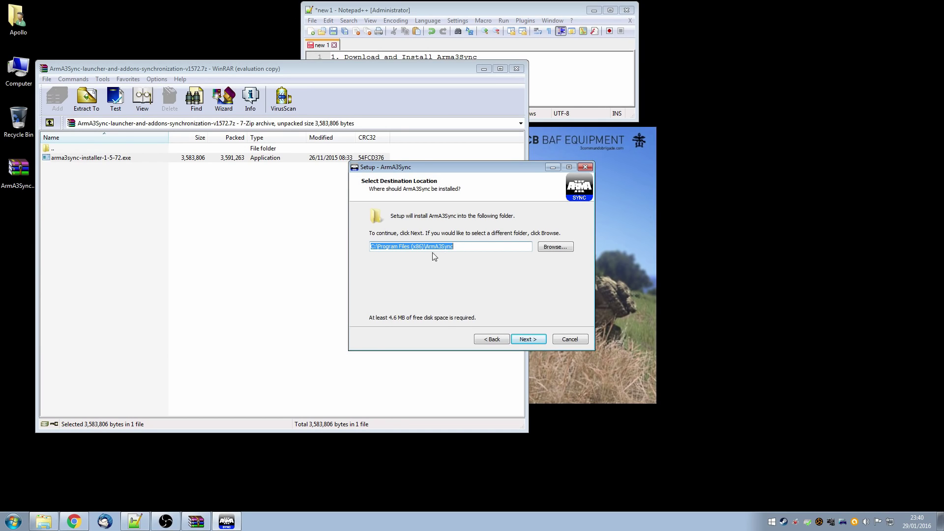
pyautogui.click(529, 339)
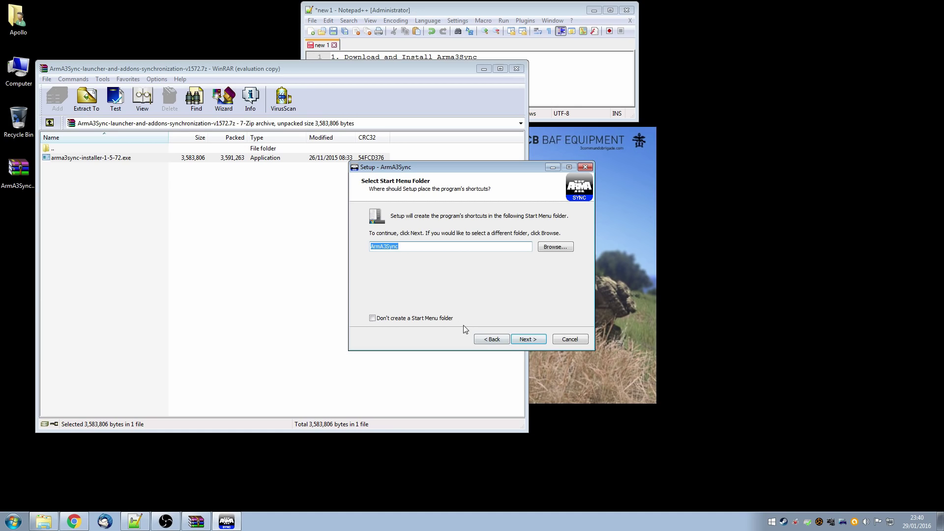
pyautogui.click(528, 339)
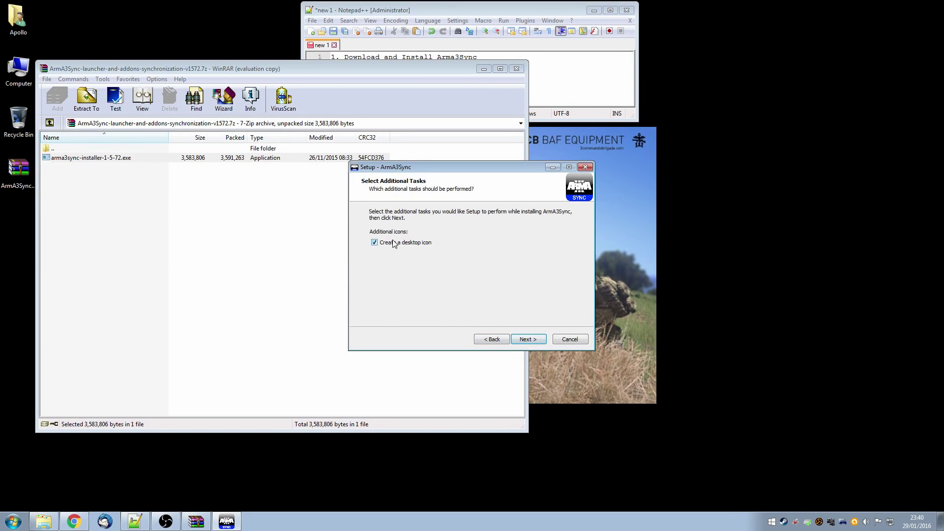
pyautogui.click(529, 340)
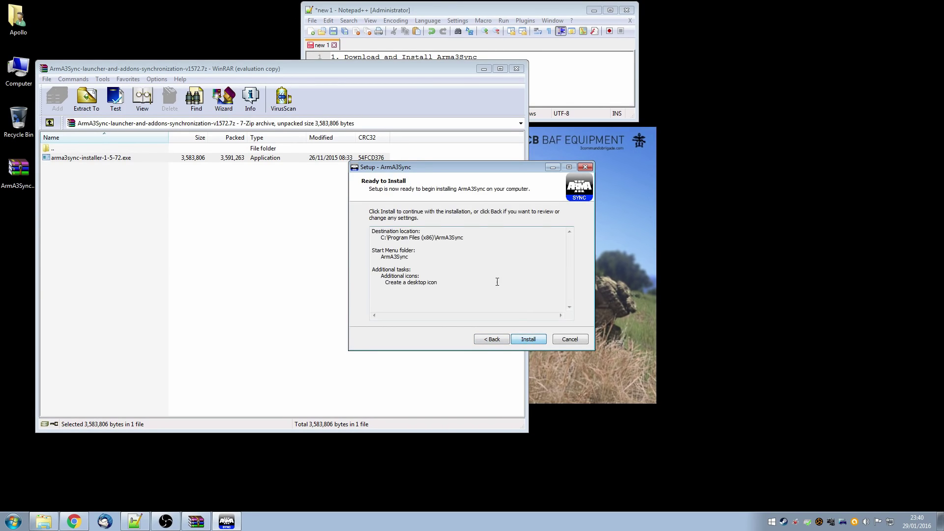
pyautogui.click(529, 339)
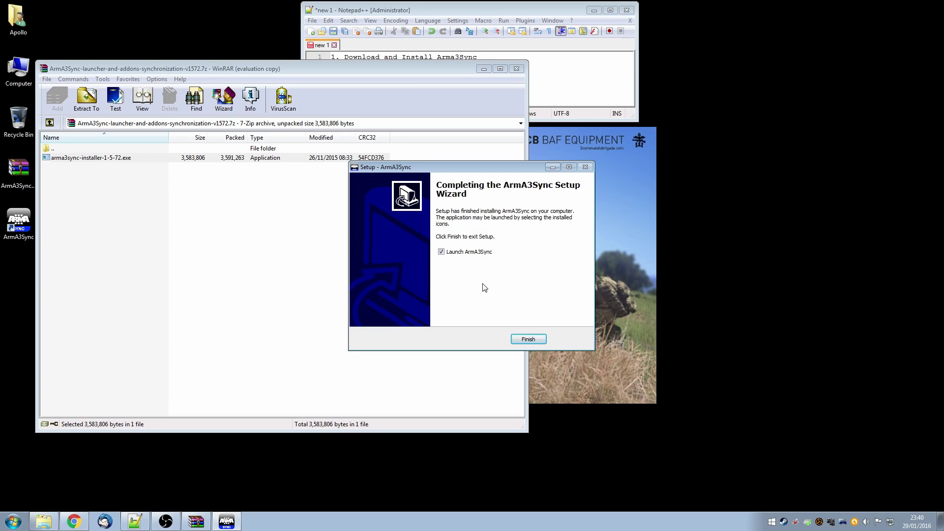
pyautogui.click(526, 341)
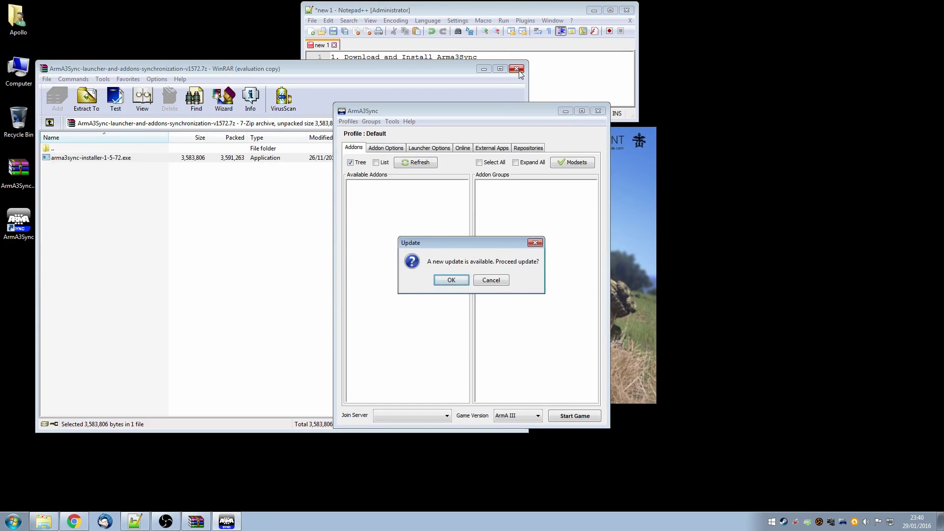
# - Close the installer archive window and apply the available ArmA3Sync update
pyautogui.click(517, 69)
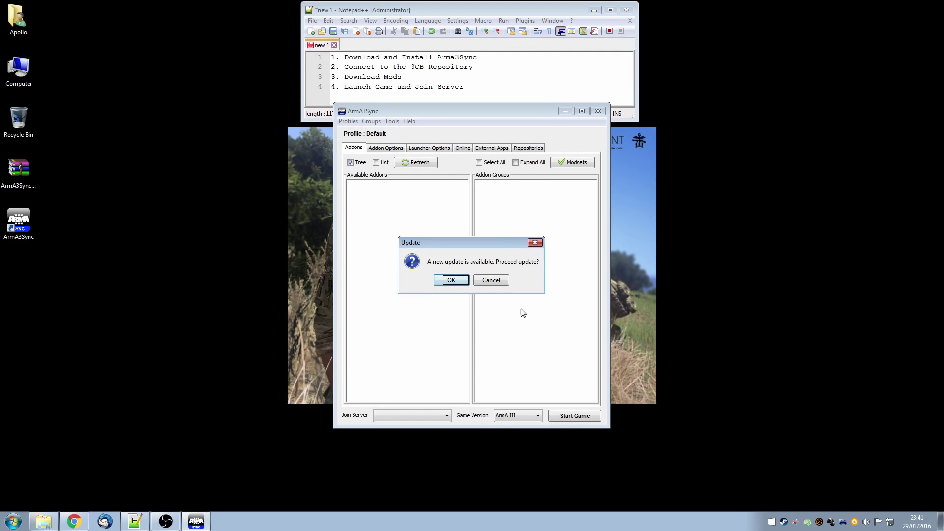
pyautogui.click(450, 281)
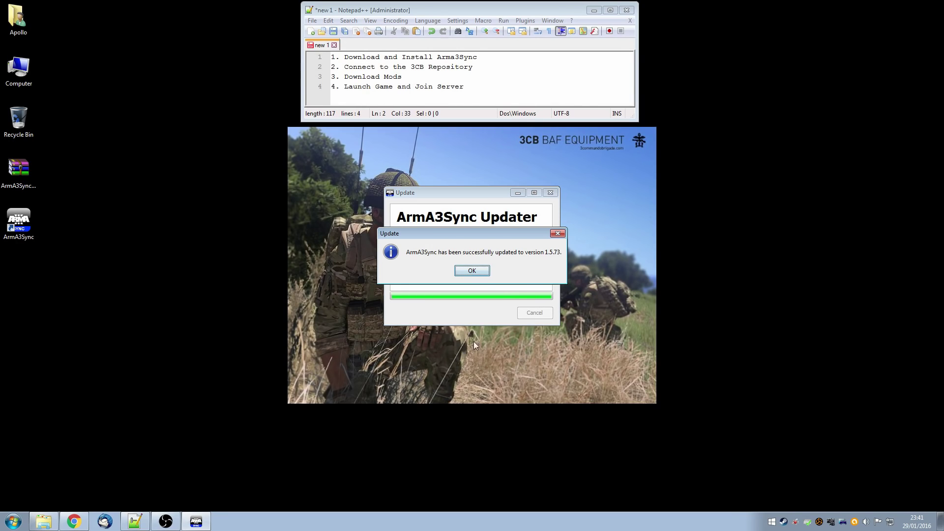
pyautogui.click(480, 273)
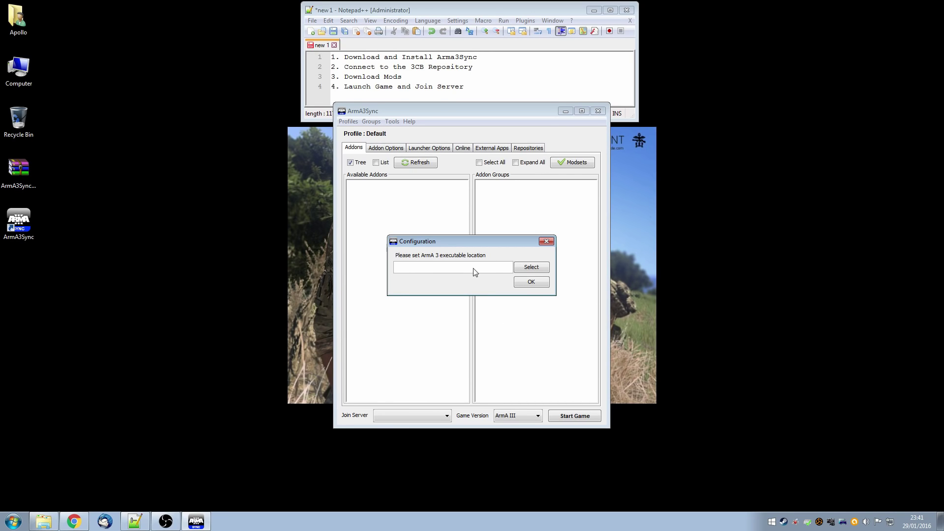
# - Set the ArmA 3 executable location to arma3.exe in the SteamApps\common\Arma 3 folder
pyautogui.click(529, 270)
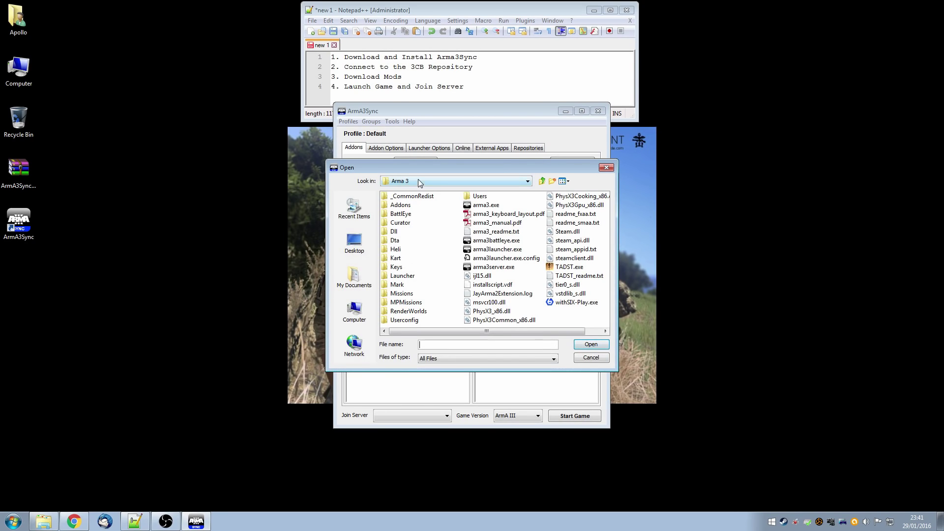
pyautogui.click(418, 179)
pyautogui.scroll(2, 430, 219)
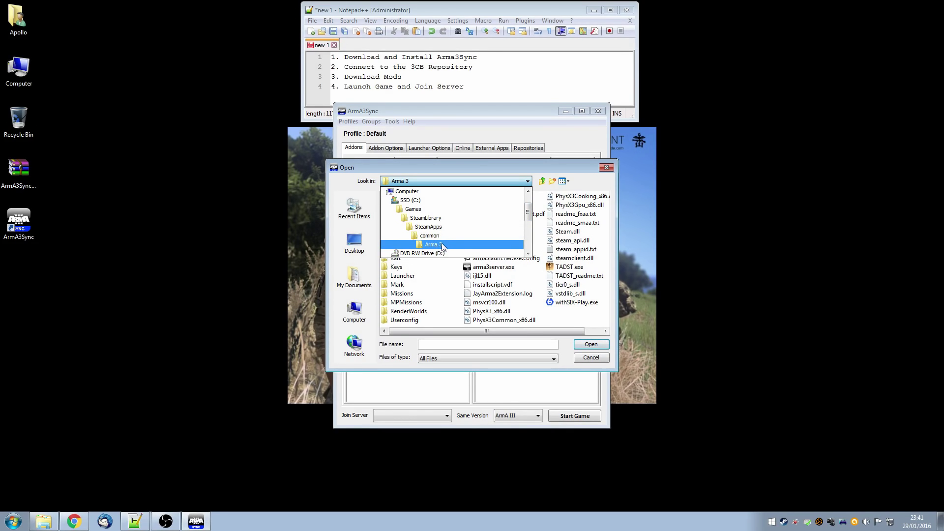
pyautogui.click(577, 336)
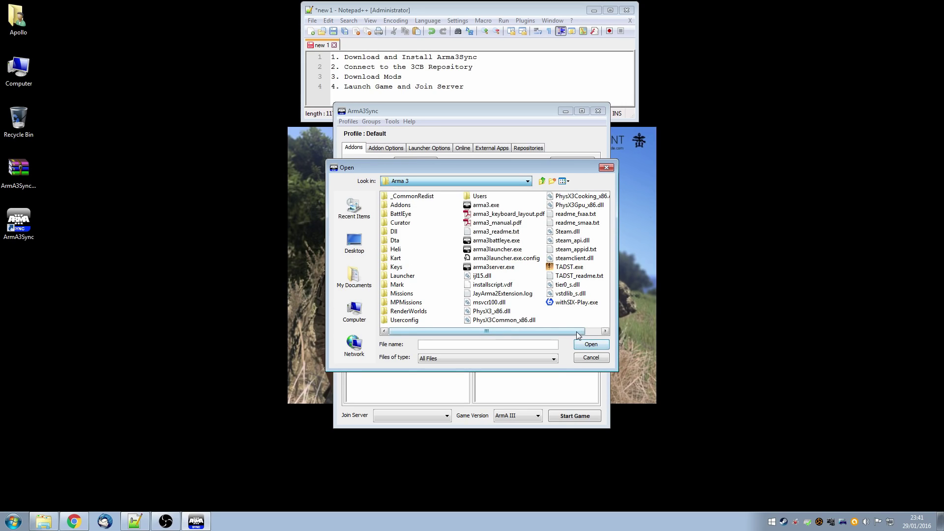
pyautogui.click(486, 205)
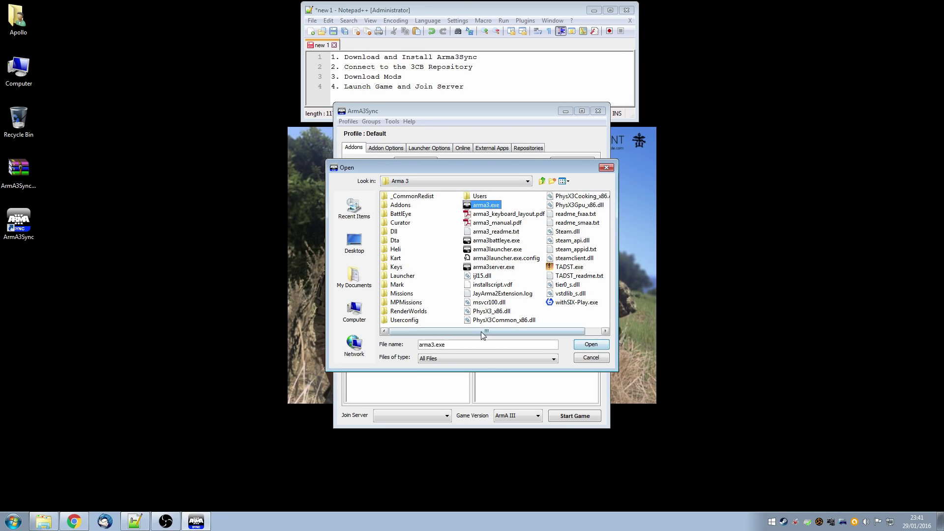
pyautogui.click(591, 344)
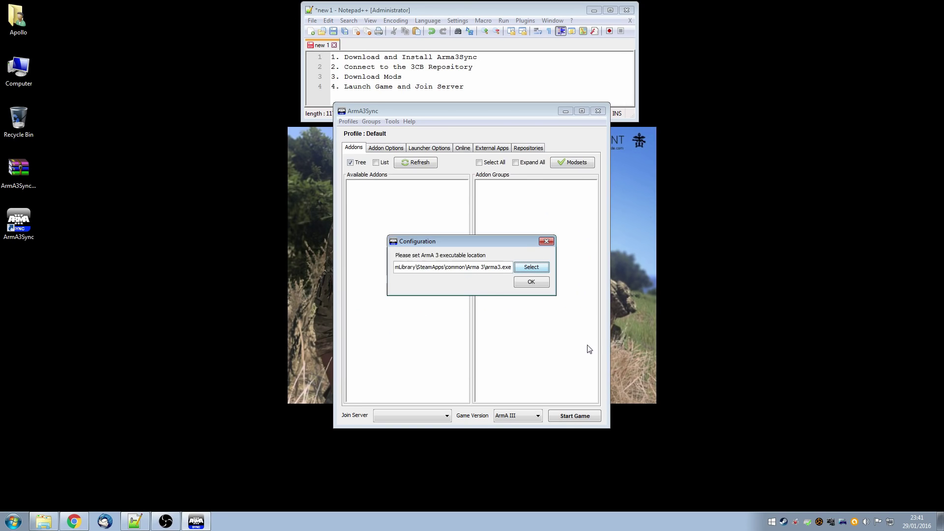
pyautogui.click(530, 282)
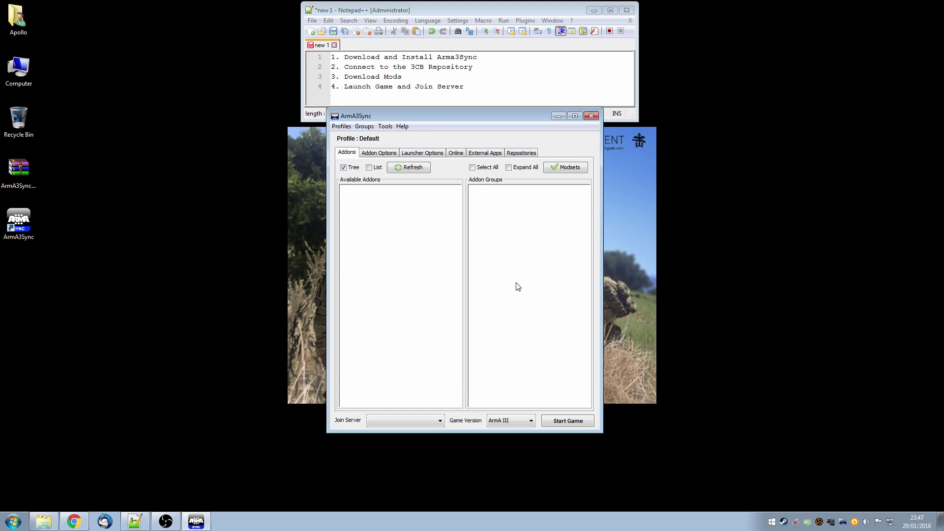
# - Add F:\Games_2\ArmA 3\Mods to the addon search directories in the addon options
pyautogui.click(379, 154)
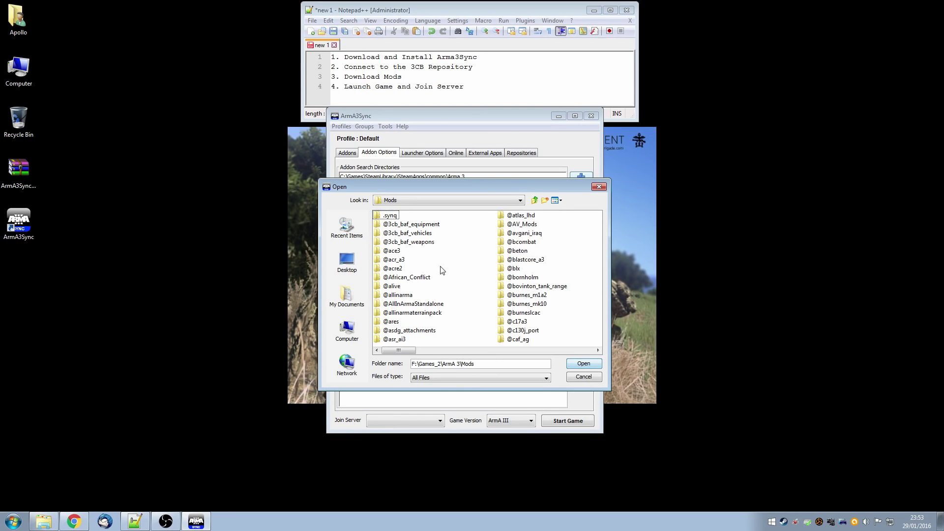
pyautogui.click(584, 365)
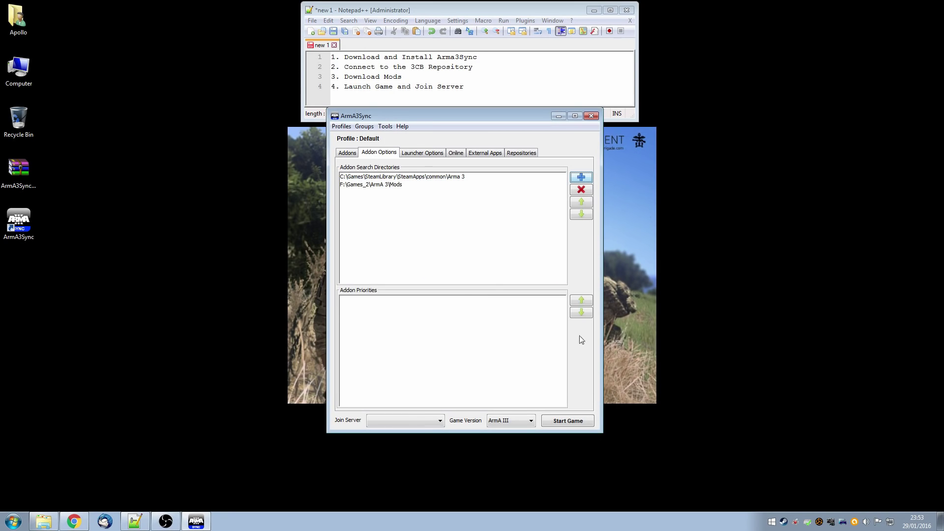
# - Try reordering the F:\Games_2\ArmA 3\Mods folder within the addon search directories
pyautogui.click(364, 185)
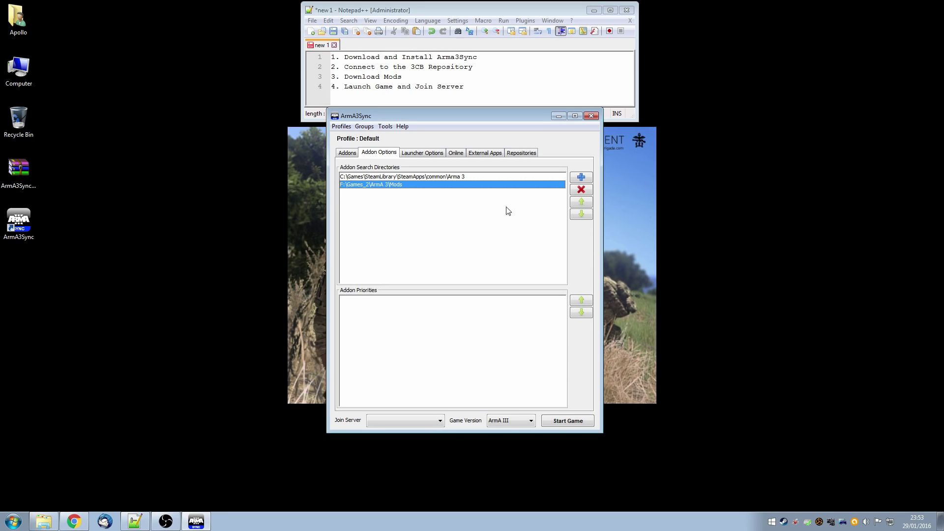
pyautogui.click(582, 202)
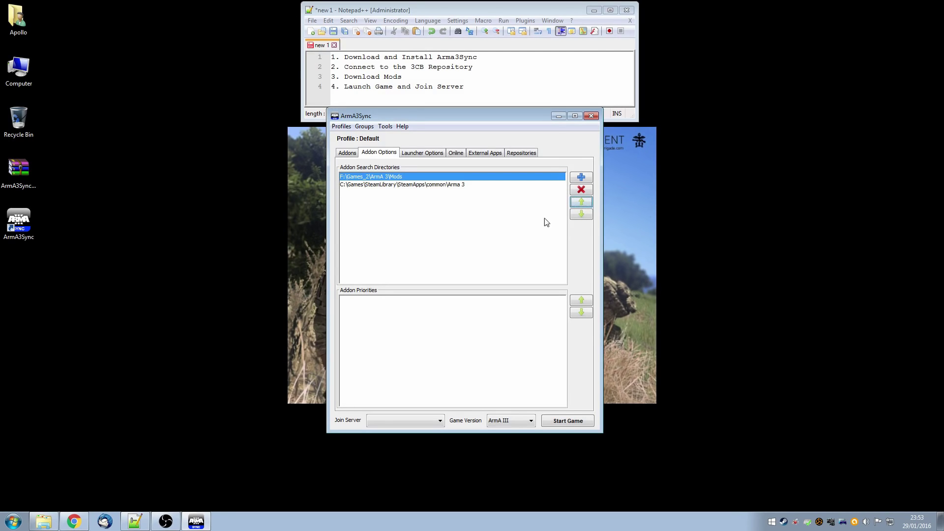
pyautogui.click(578, 202)
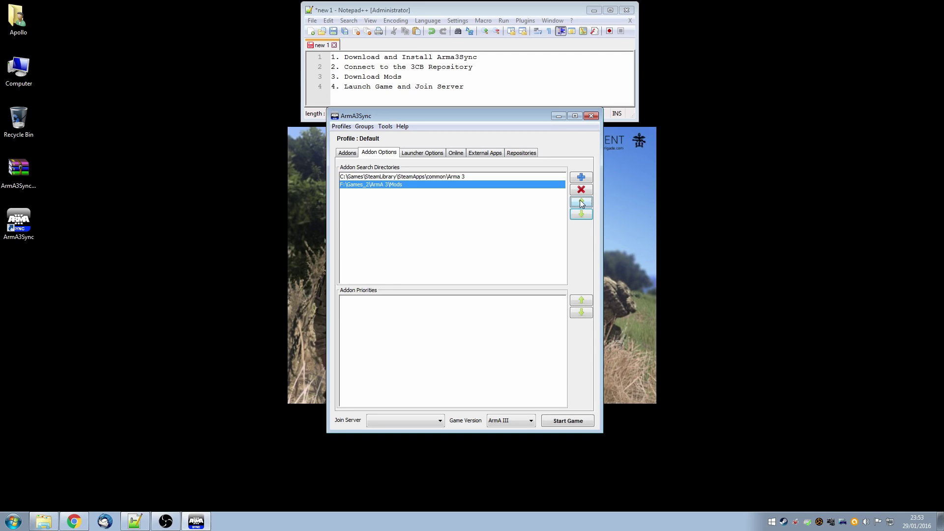
pyautogui.click(573, 202)
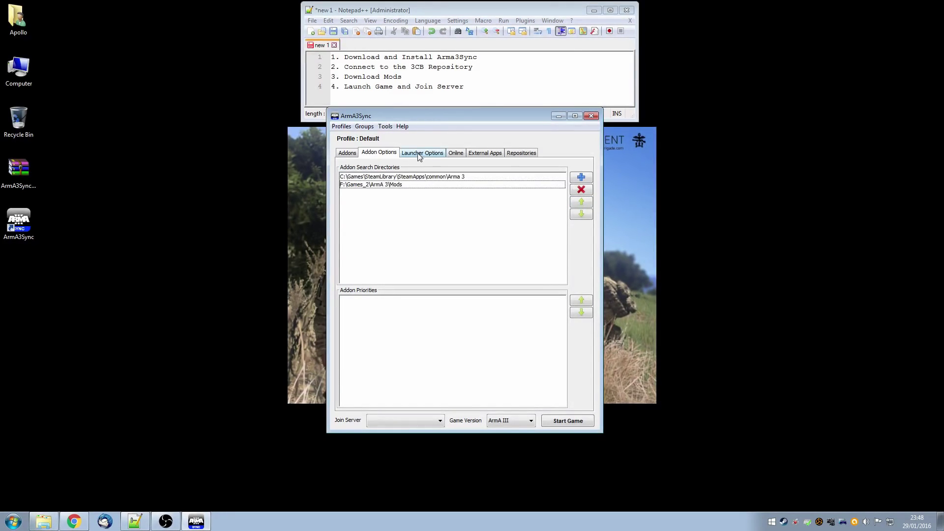
# - Set the launcher options to use the player's own profile, with No Splash Screen and Default World Empty enabled
pyautogui.click(429, 156)
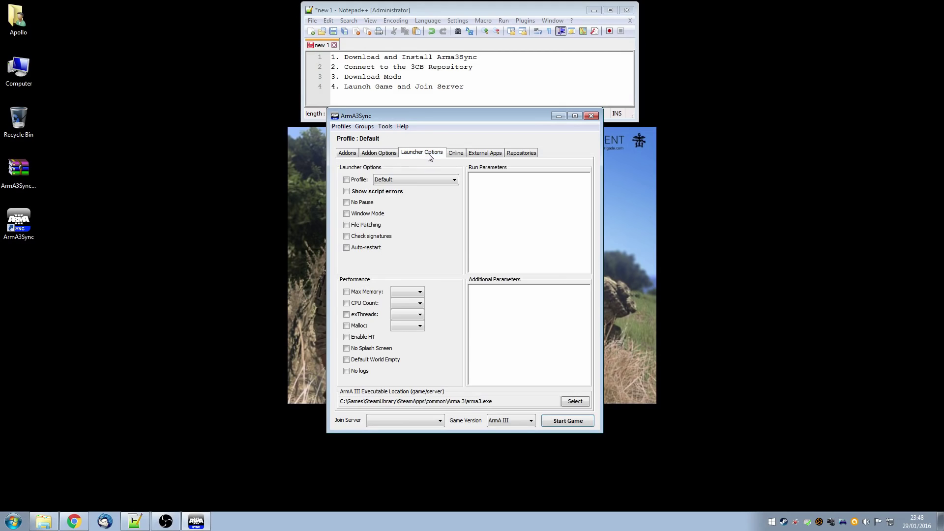
pyautogui.click(346, 180)
pyautogui.click(396, 180)
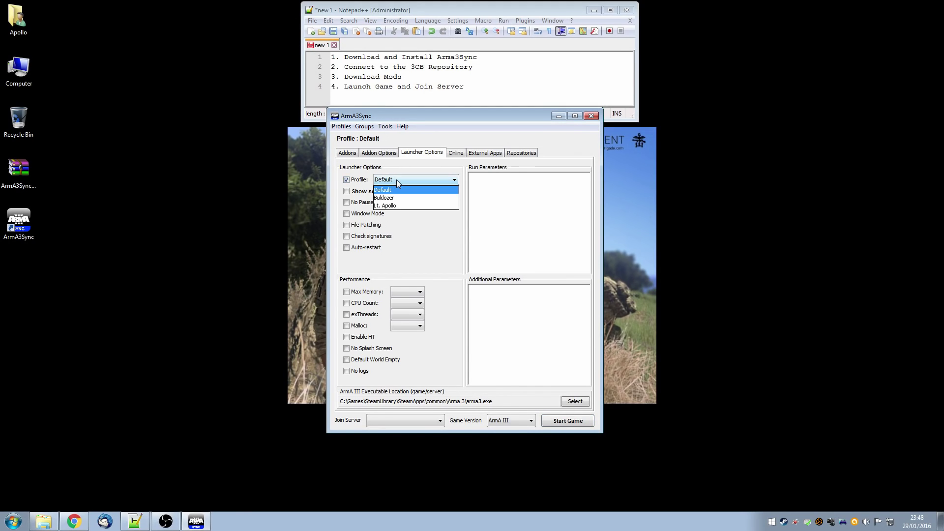
pyautogui.click(396, 206)
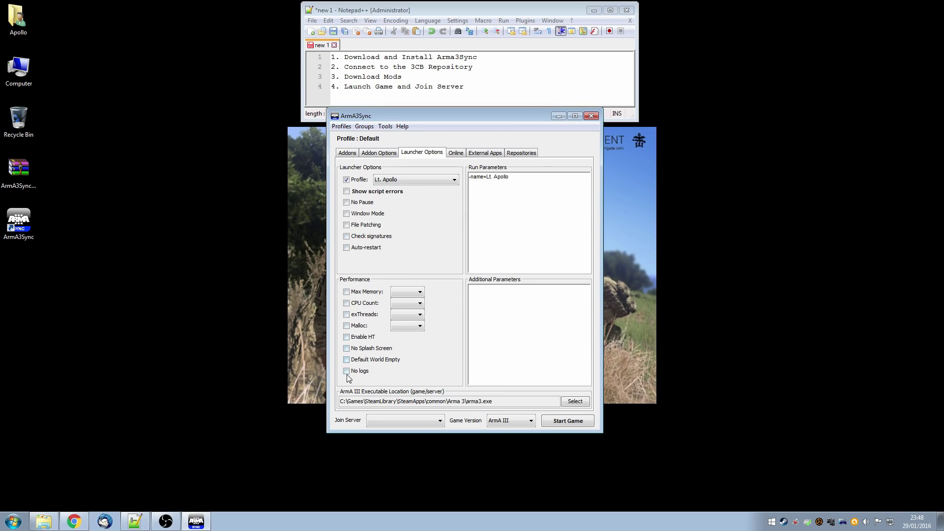
pyautogui.click(347, 349)
pyautogui.click(347, 359)
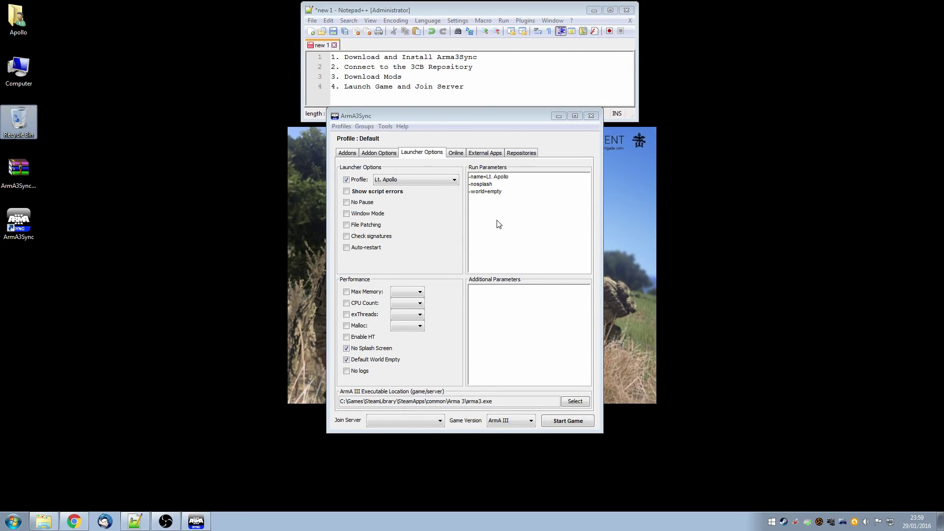
pyautogui.click(521, 152)
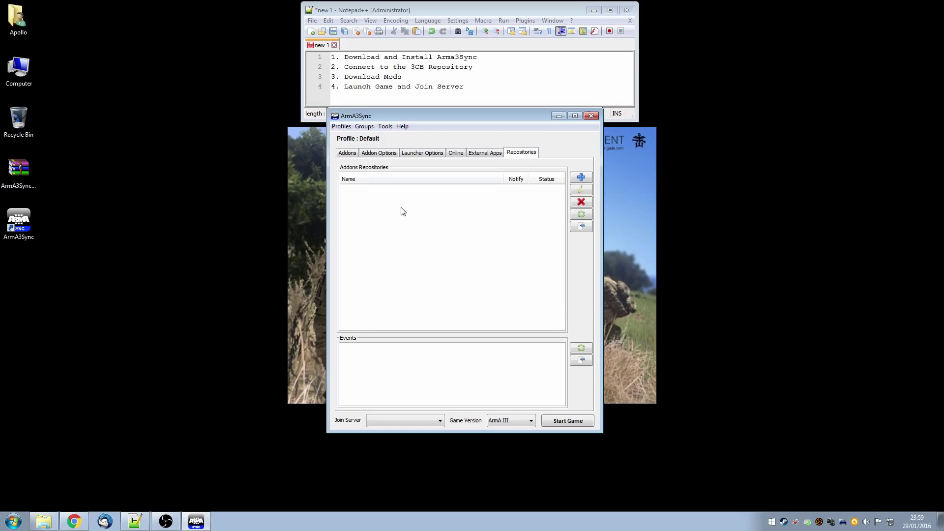
pyautogui.click(581, 178)
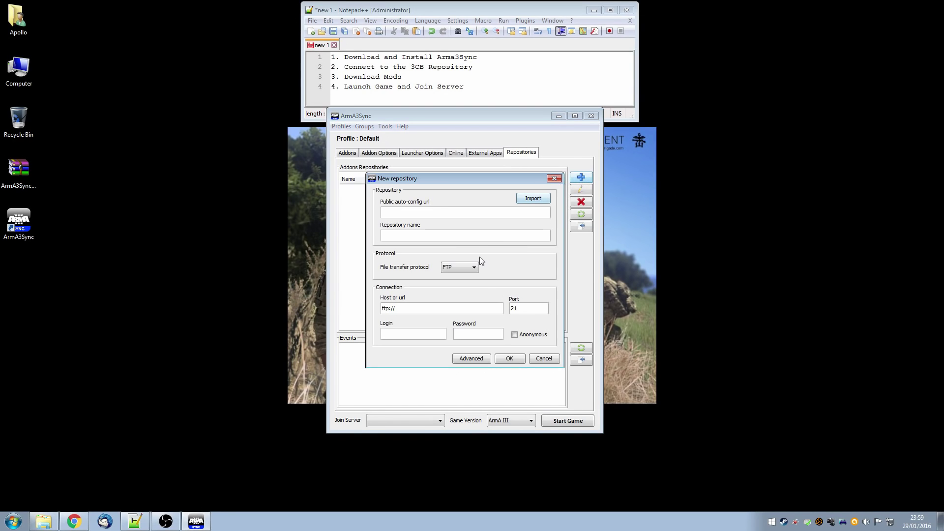
pyautogui.click(403, 213)
pyautogui.write('http://repo.3commandobrigade.com/autoconfig')
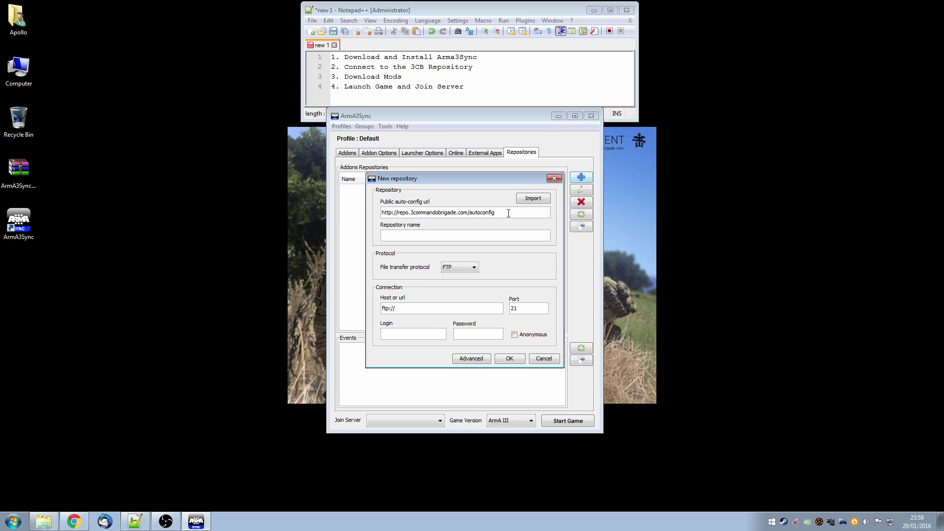
pyautogui.click(535, 200)
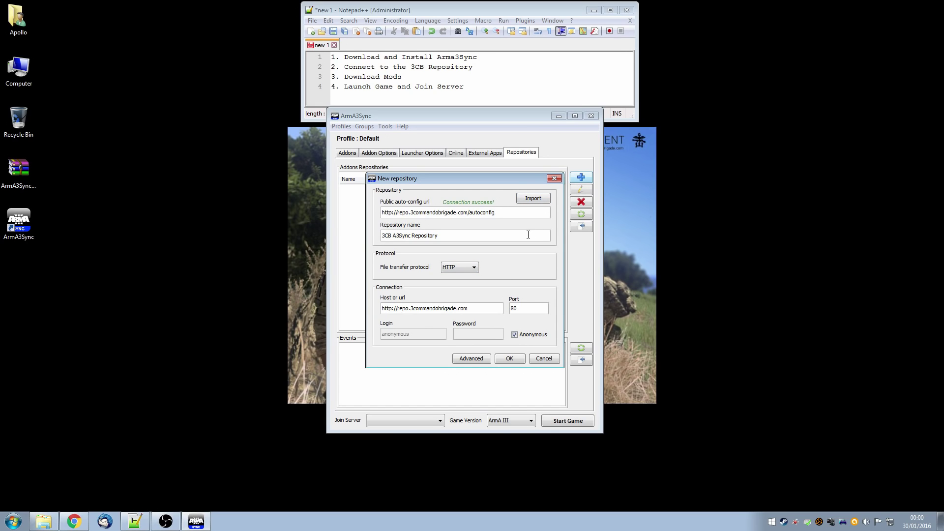
pyautogui.click(510, 358)
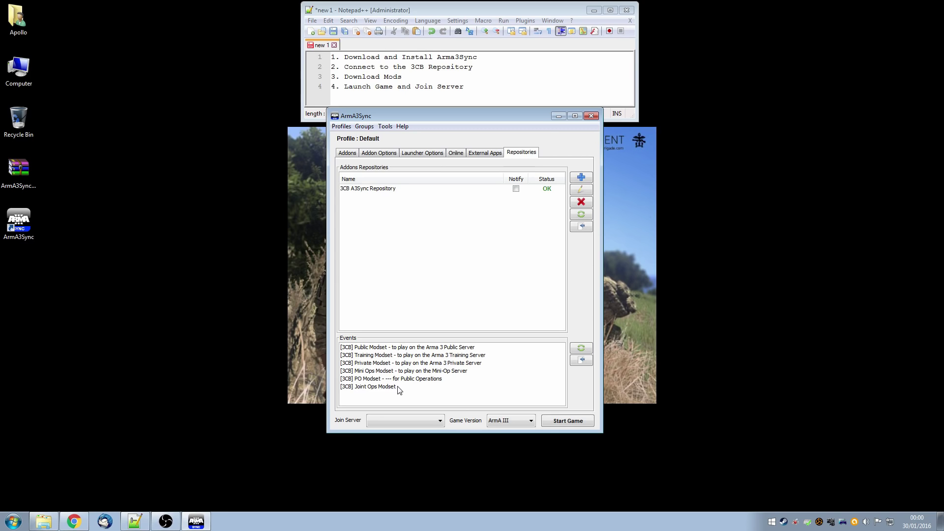
# - Open the 3CB A3Sync Repository for download and check for addons, keeping F:\Games_2\ArmA 3\Mods as the default destination folder
pyautogui.click(401, 350)
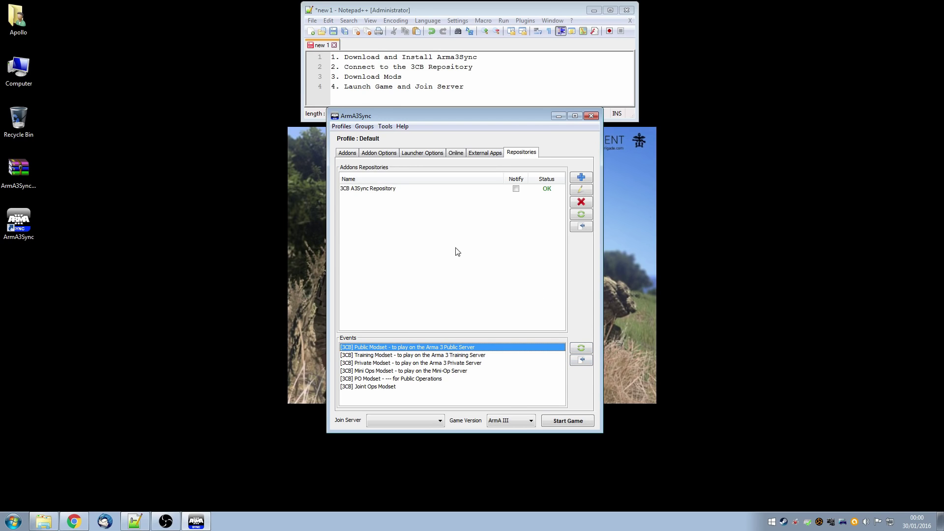
pyautogui.click(380, 189)
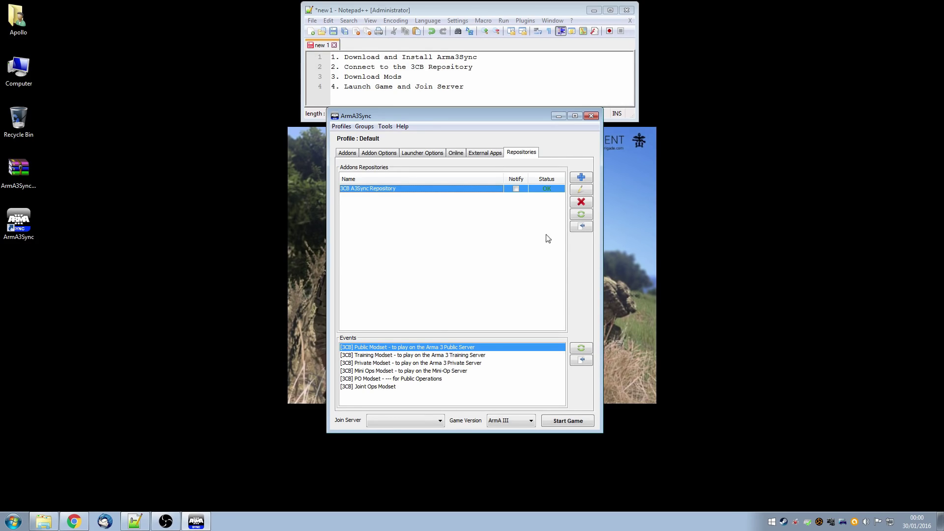
pyautogui.click(583, 226)
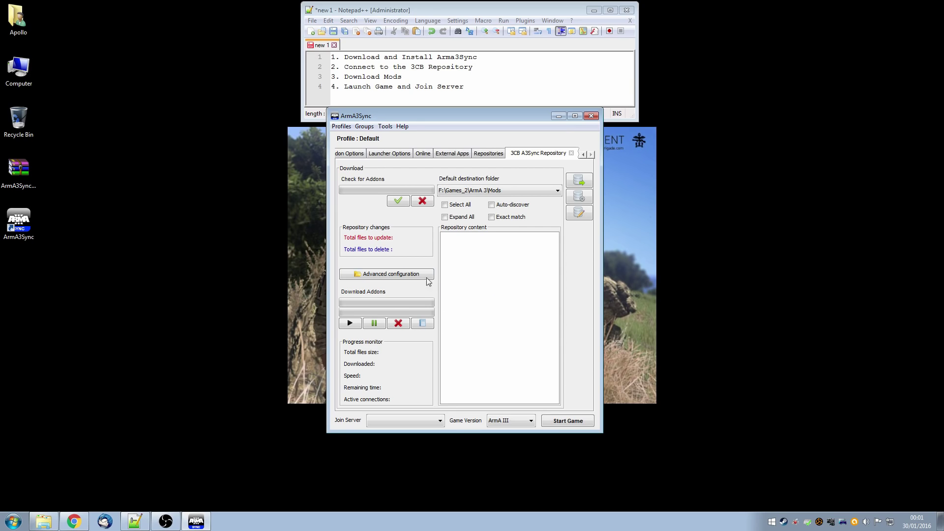
pyautogui.moveTo(327, 250); pyautogui.dragTo(220, 246)
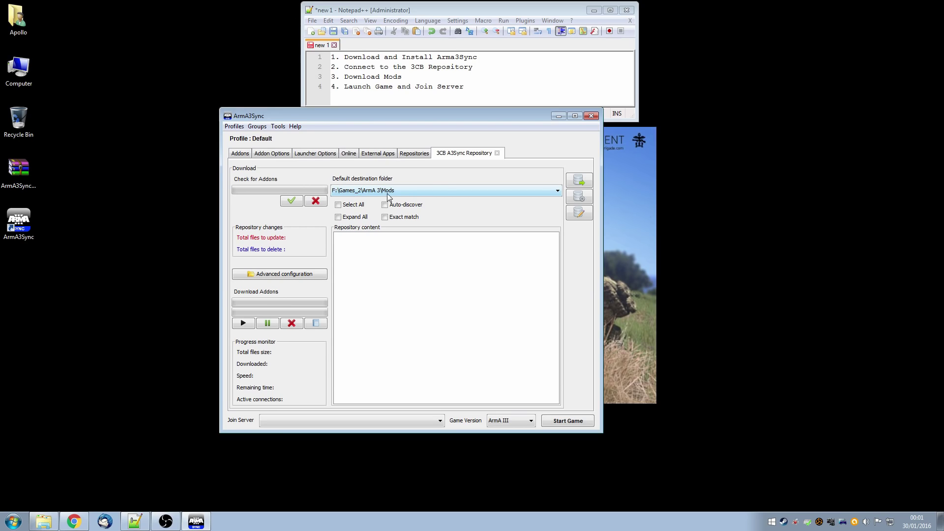
pyautogui.click(558, 191)
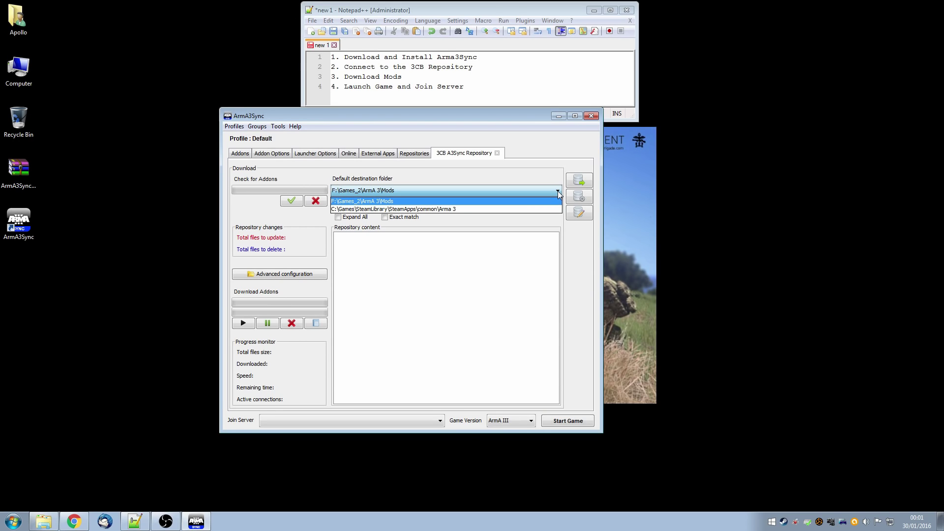
pyautogui.click(558, 191)
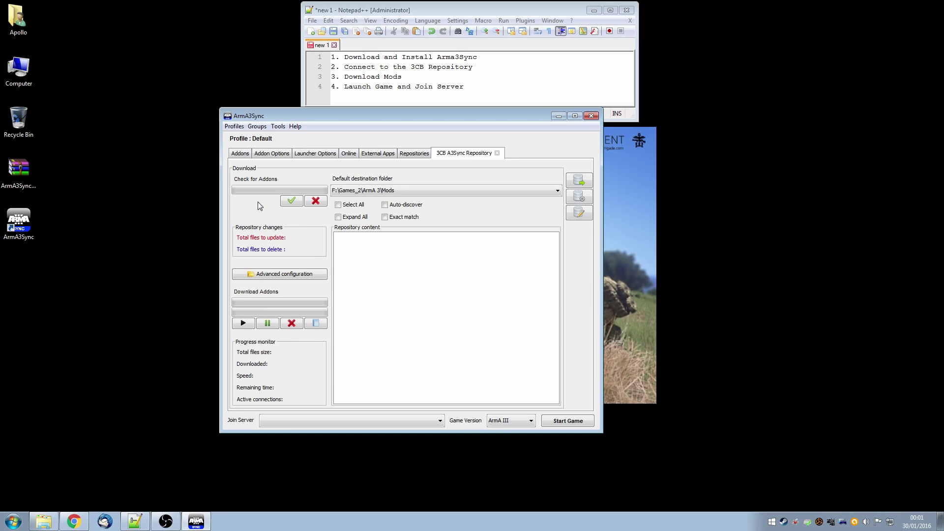
pyautogui.click(293, 202)
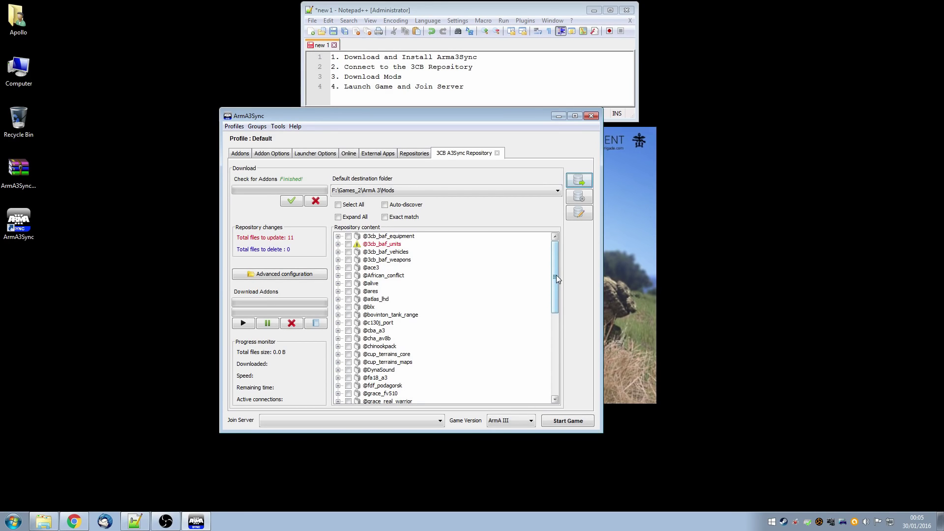
pyautogui.moveTo(556, 276)
pyautogui.mouseDown()
pyautogui.moveTo(553, 386)
pyautogui.moveTo(553, 269)
pyautogui.mouseUp()
pyautogui.click(338, 244)
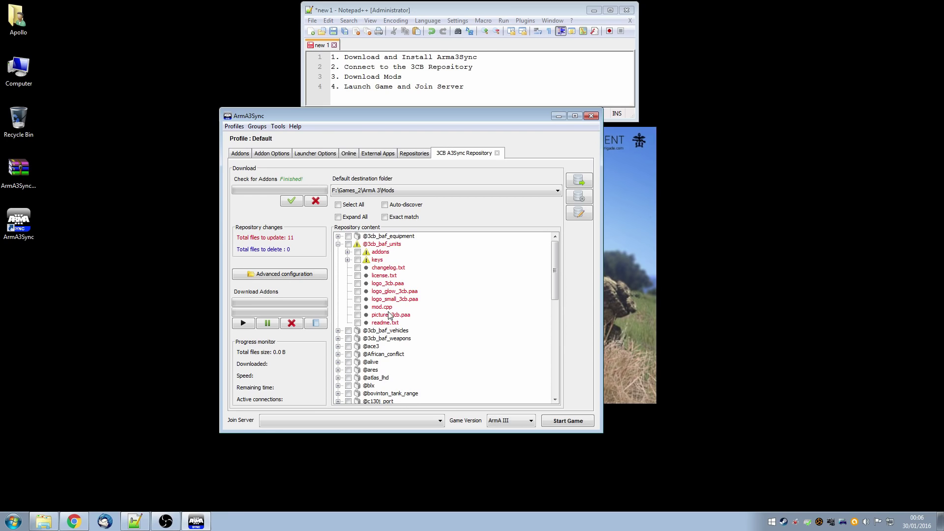
pyautogui.click(339, 244)
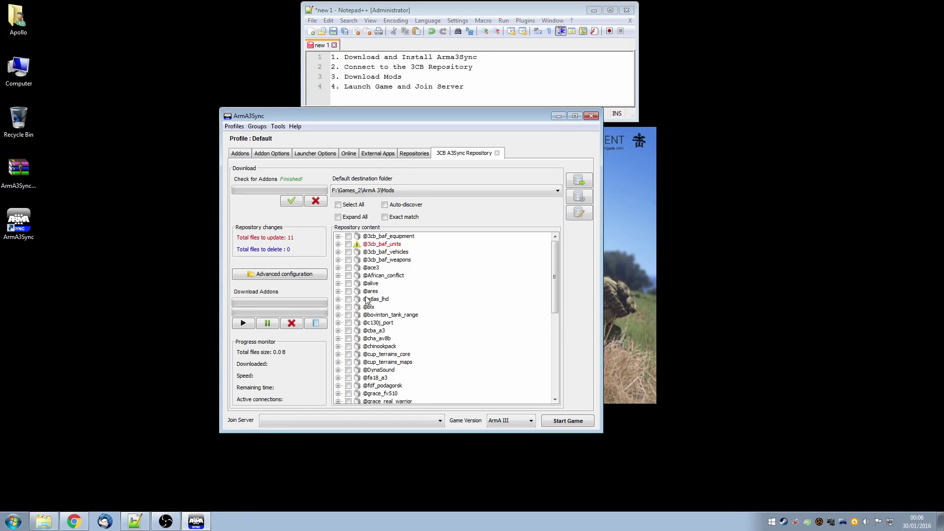
pyautogui.click(338, 245)
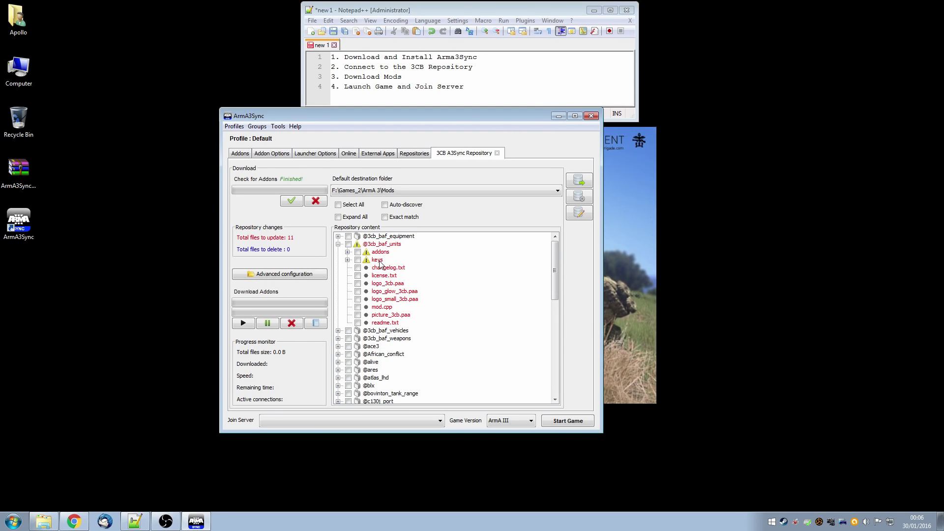
pyautogui.click(348, 244)
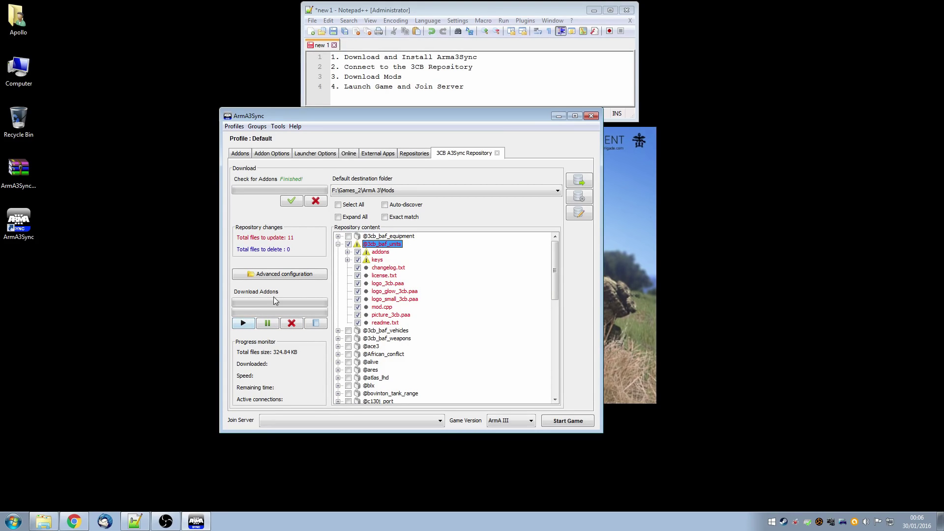
pyautogui.click(244, 324)
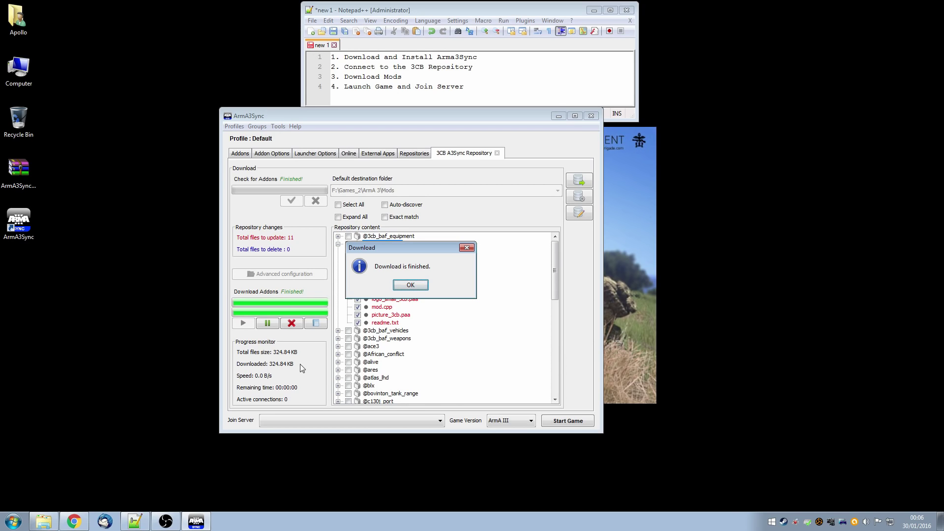
pyautogui.click(411, 286)
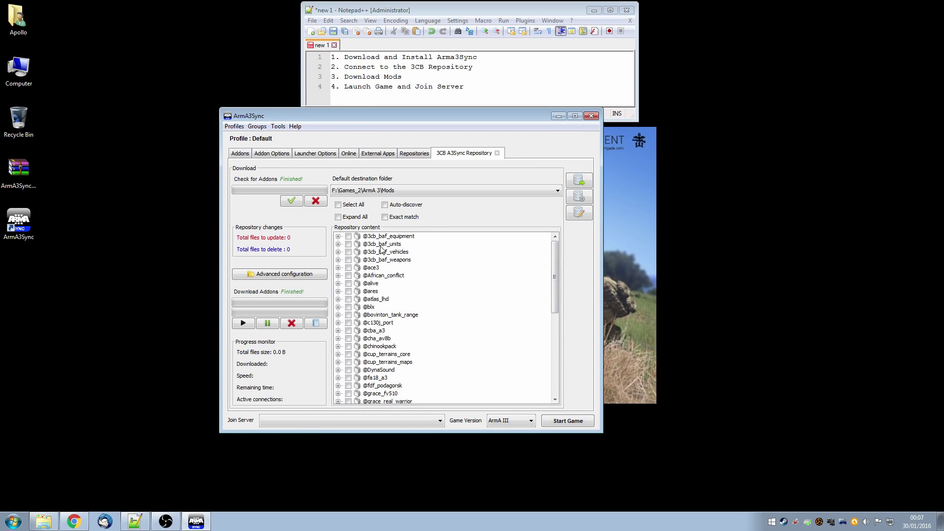
pyautogui.scroll(-8, 392, 271)
pyautogui.scroll(-1, 392, 274)
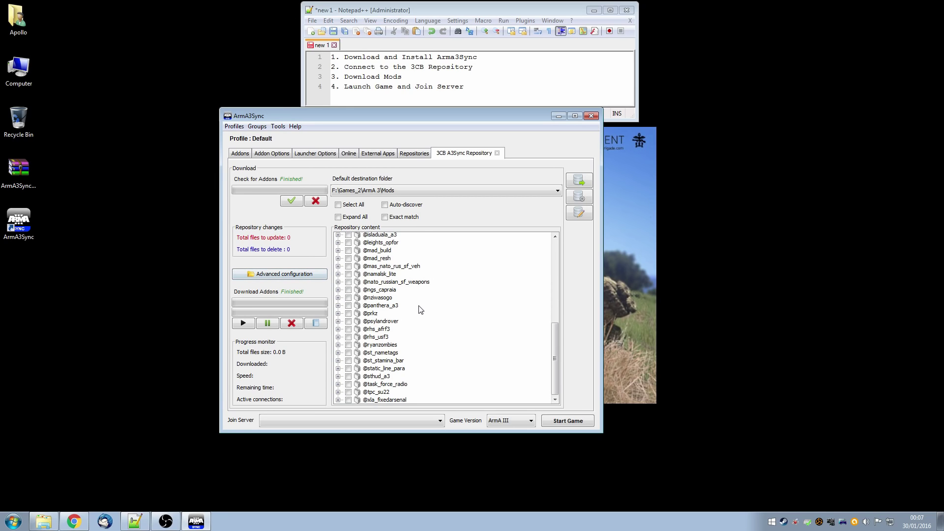
pyautogui.scroll(8, 419, 310)
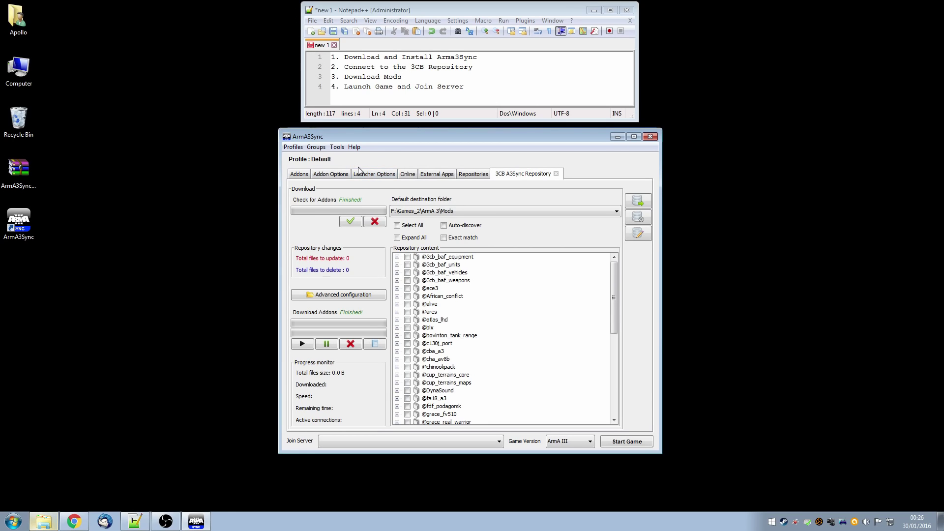
# - Install TFAR for ArmA 3 and TS3 with the TFAR installer, and highlight "Launch Game and Join Server" in the Notepad++ notes
pyautogui.click(338, 148)
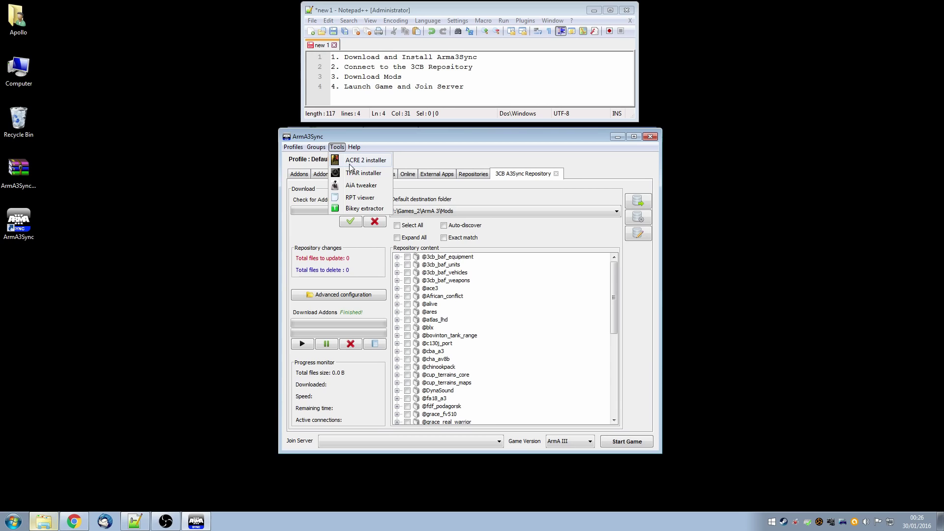
pyautogui.click(367, 173)
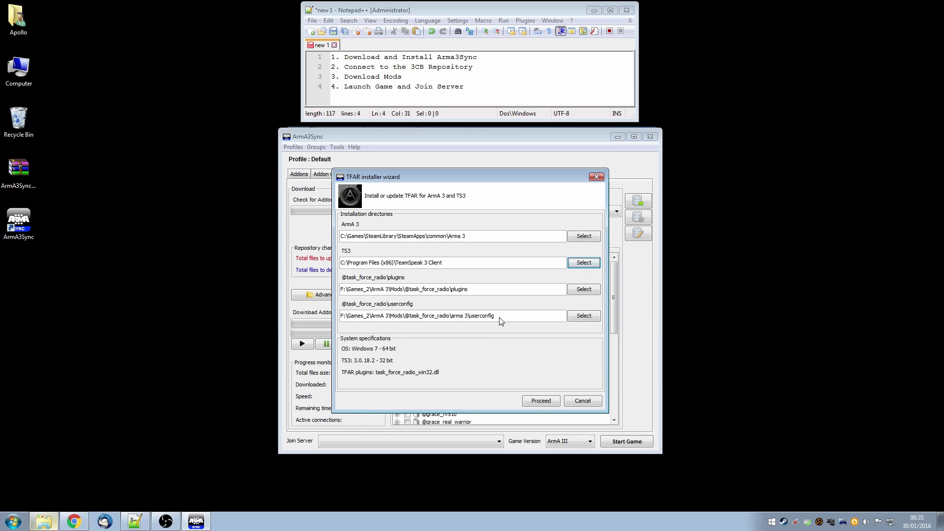
pyautogui.click(541, 400)
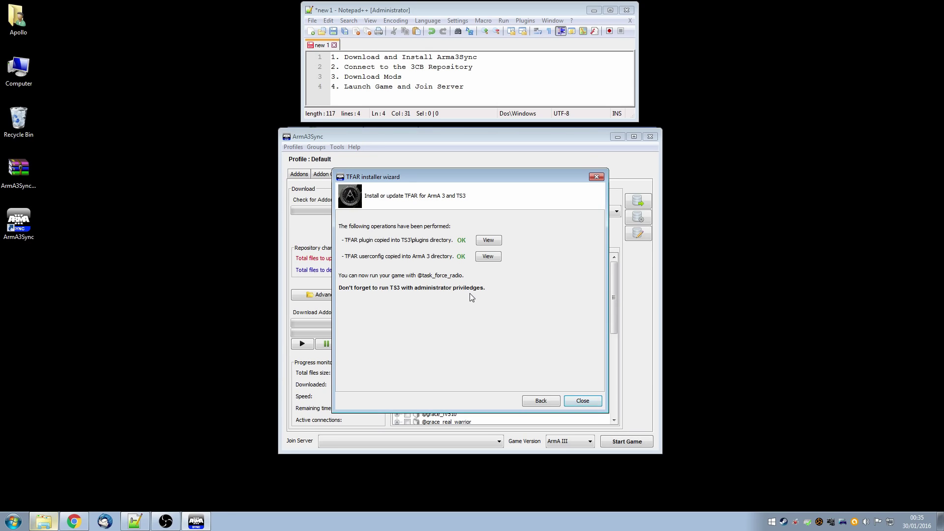
pyautogui.click(582, 402)
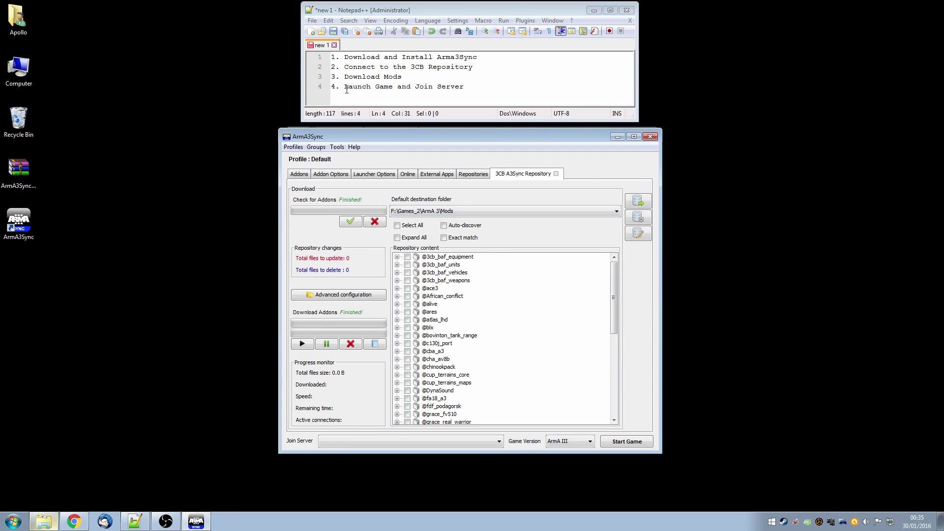
pyautogui.moveTo(346, 87); pyautogui.dragTo(464, 87)
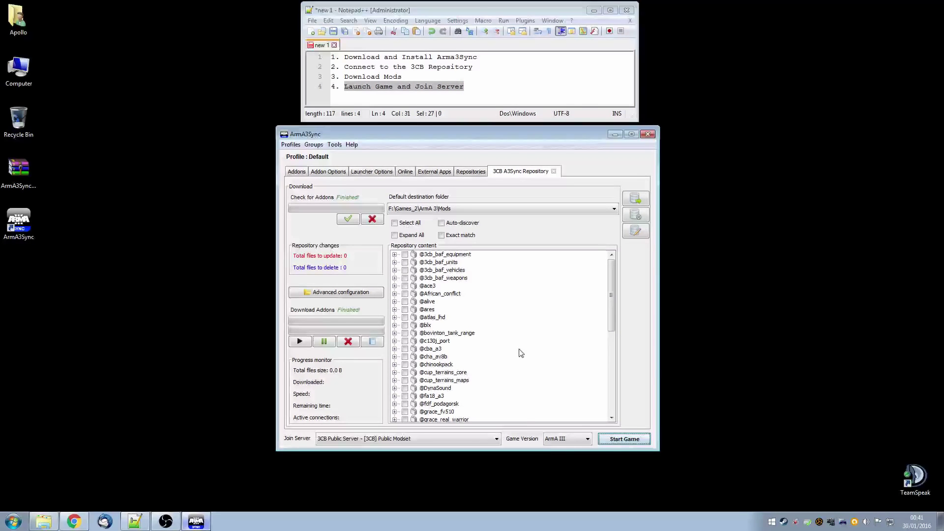
# - Open TeamSpeak, connect to voice.3commandobrigade.com and join the Waiting Area channel of the Arma 3 Public Server
pyautogui.doubleClick(912, 484)
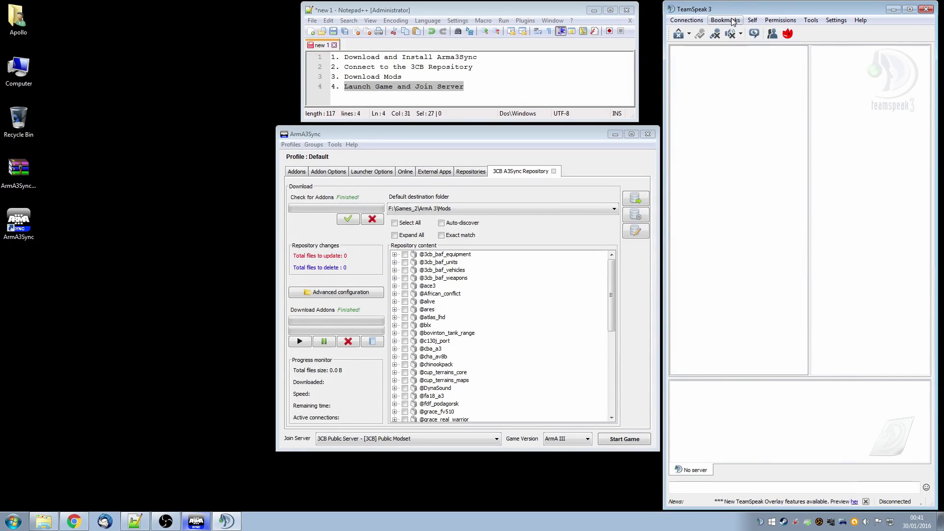
pyautogui.click(686, 20)
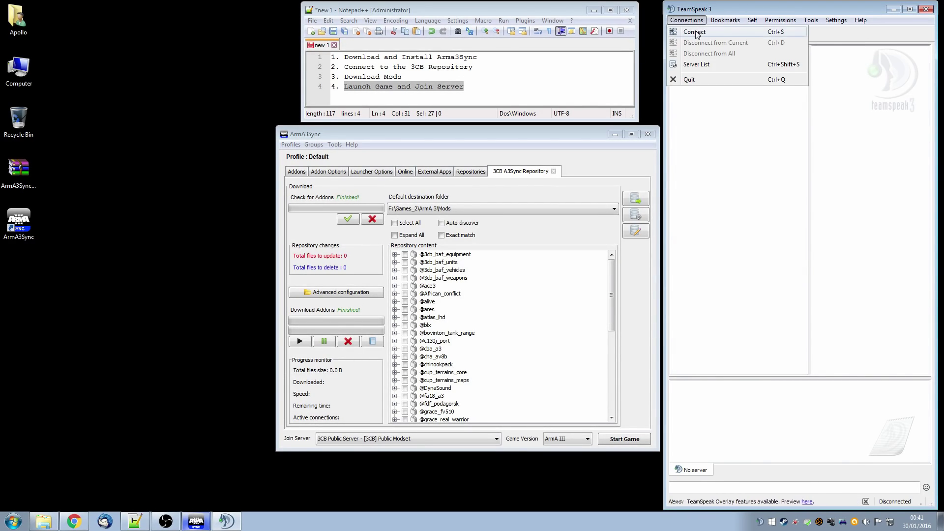
pyautogui.click(695, 32)
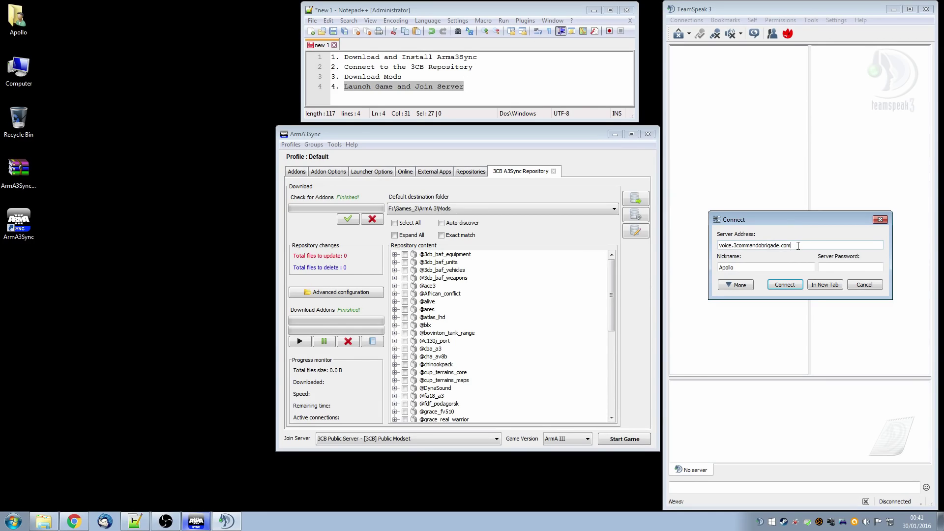
pyautogui.click(734, 270)
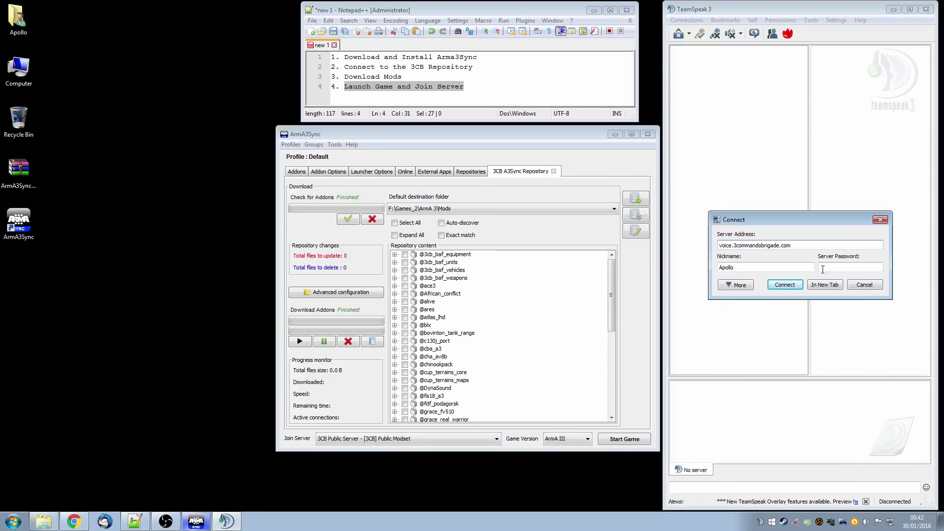
pyautogui.click(787, 286)
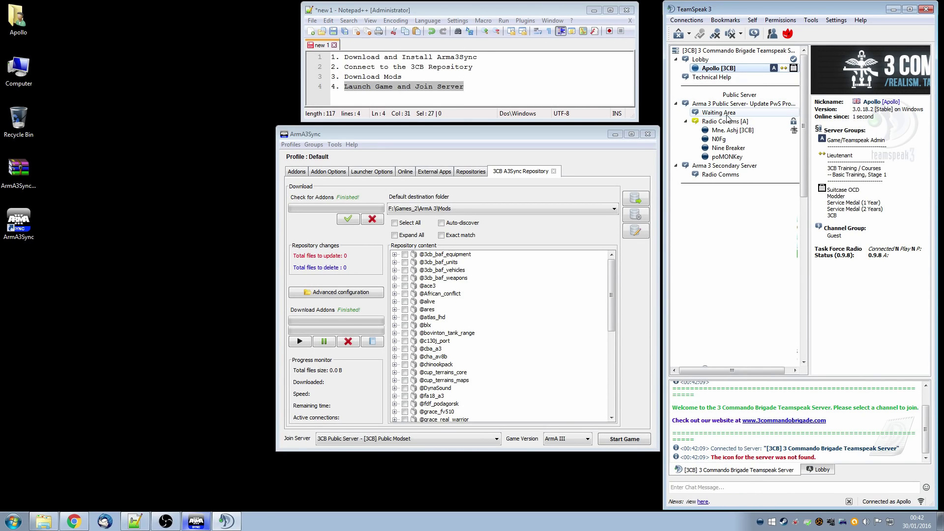
pyautogui.doubleClick(728, 113)
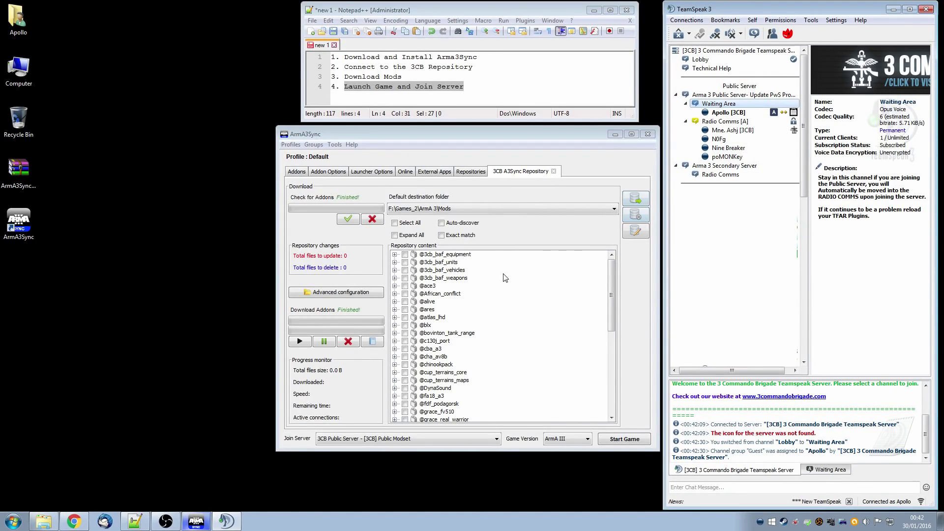
# - Switch to ArmA3Sync, choose "3CB Public Server - [3CB] Public Modset" as the server to join, and start the game
pyautogui.click(476, 134)
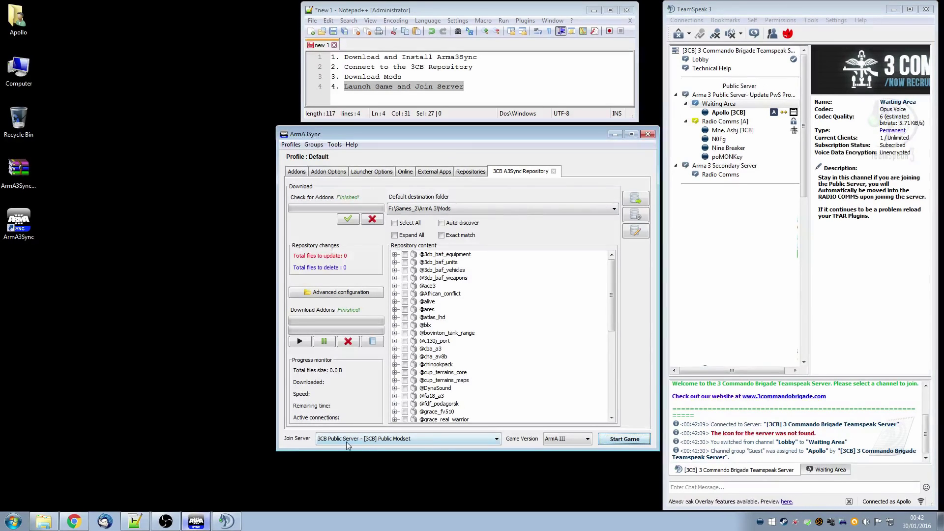
pyautogui.click(360, 440)
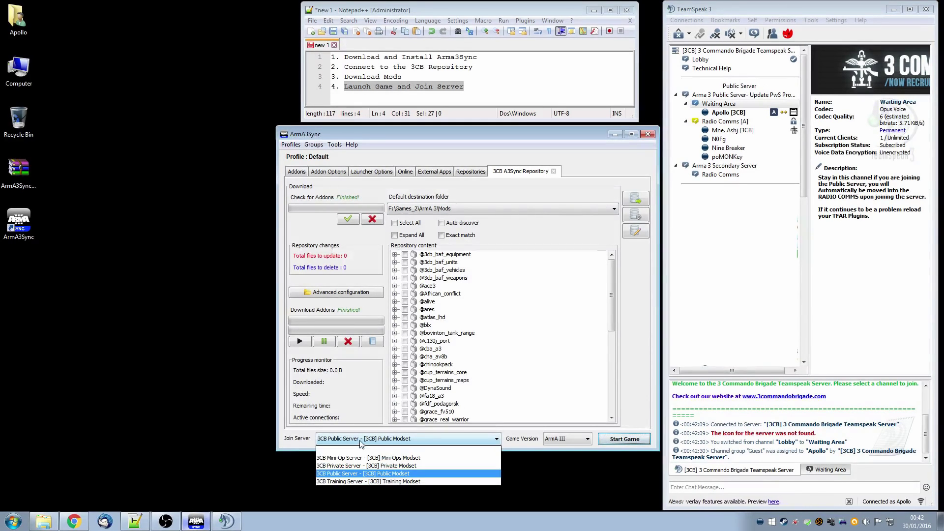
pyautogui.click(355, 474)
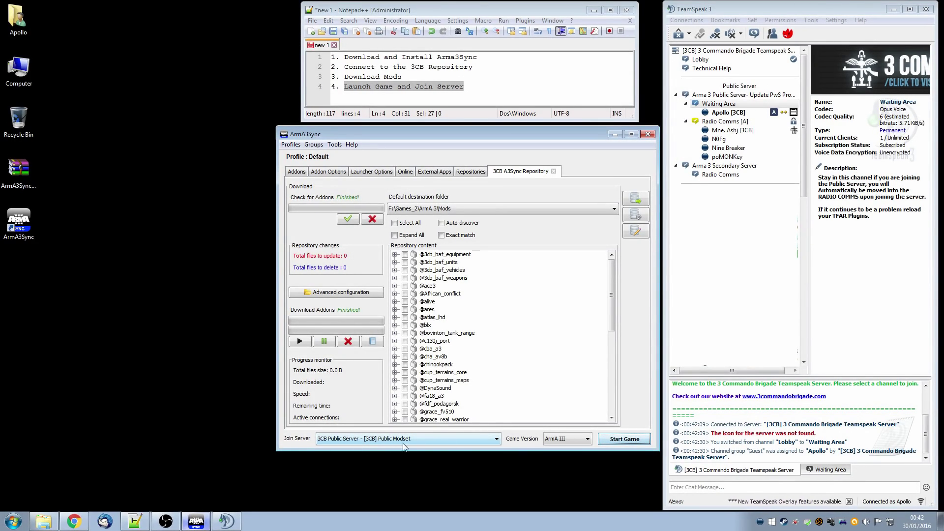
pyautogui.click(632, 436)
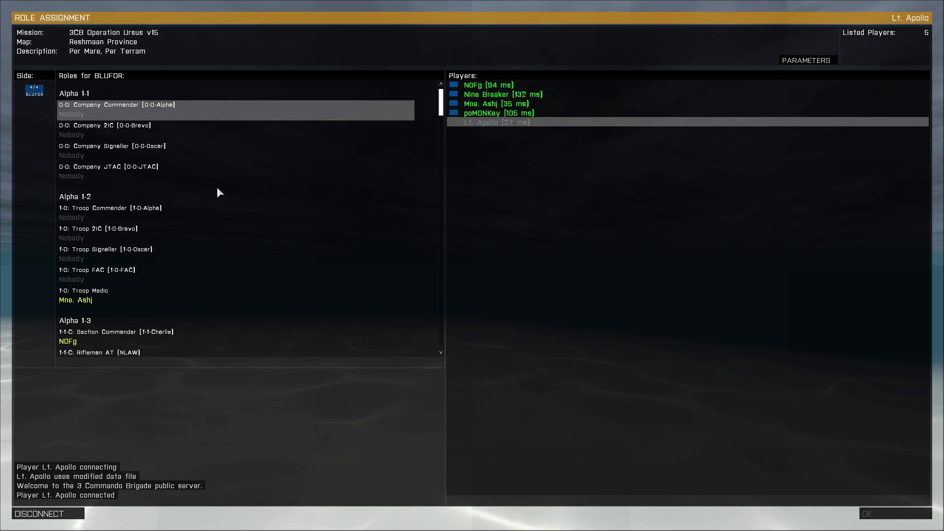
# - Take the 1-1-C Marksman role in Alpha 1-3 on the BLUFOR side and confirm the role assignment
pyautogui.click(97, 221)
pyautogui.scroll(-5, 117, 264)
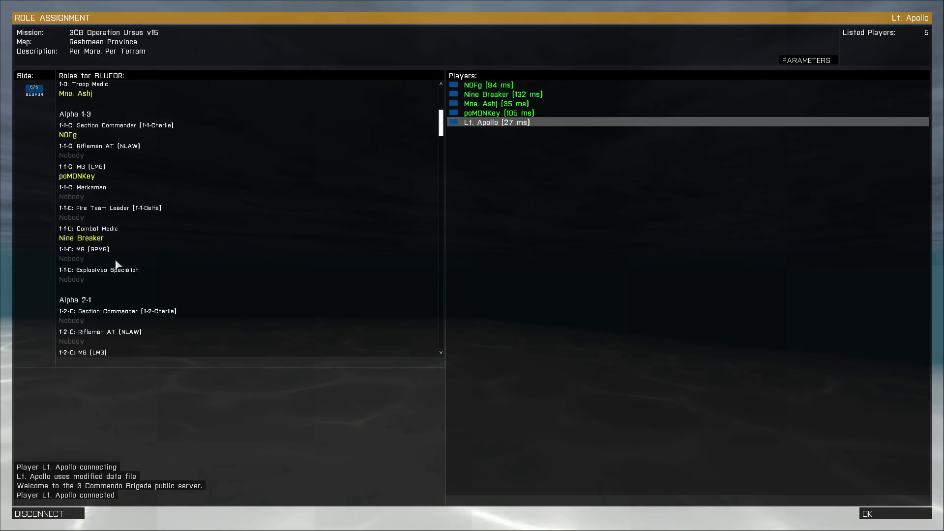
pyautogui.click(86, 194)
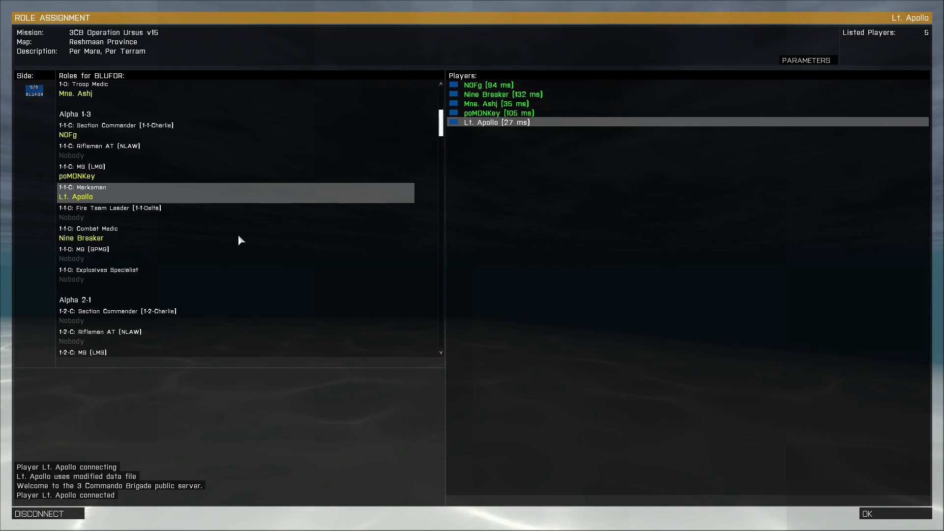
pyautogui.scroll(4, 239, 237)
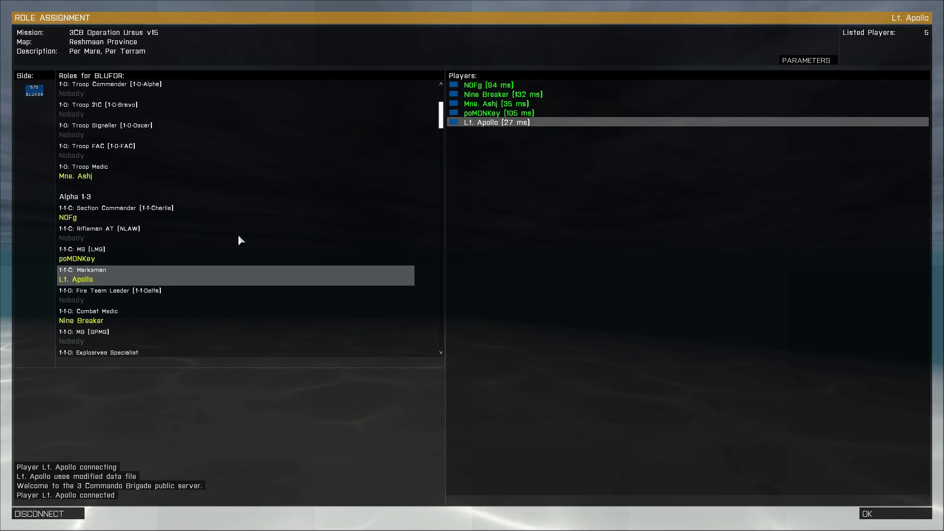
pyautogui.click(877, 515)
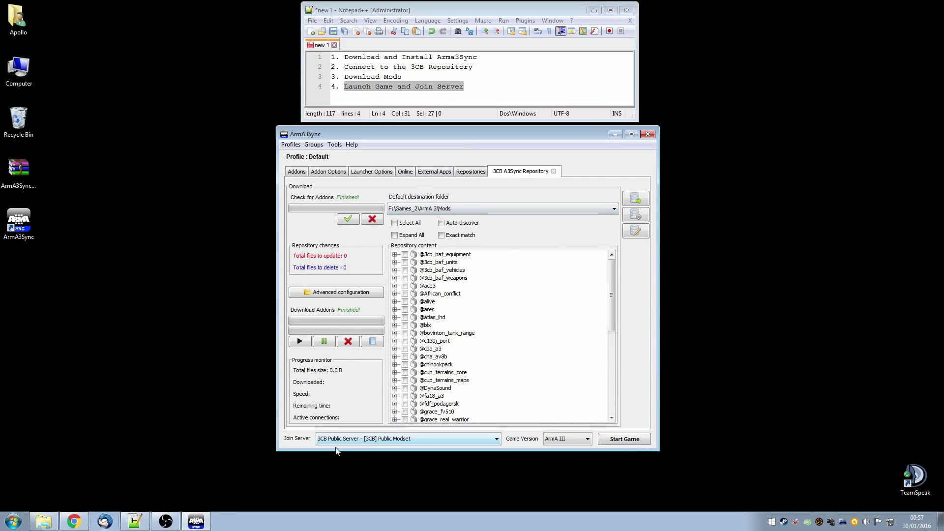
# - In ArmA3Sync, examine the available addons under Mods and the addons contained in the [3CB] Public Modset group
pyautogui.click(400, 440)
pyautogui.click(403, 439)
pyautogui.click(297, 172)
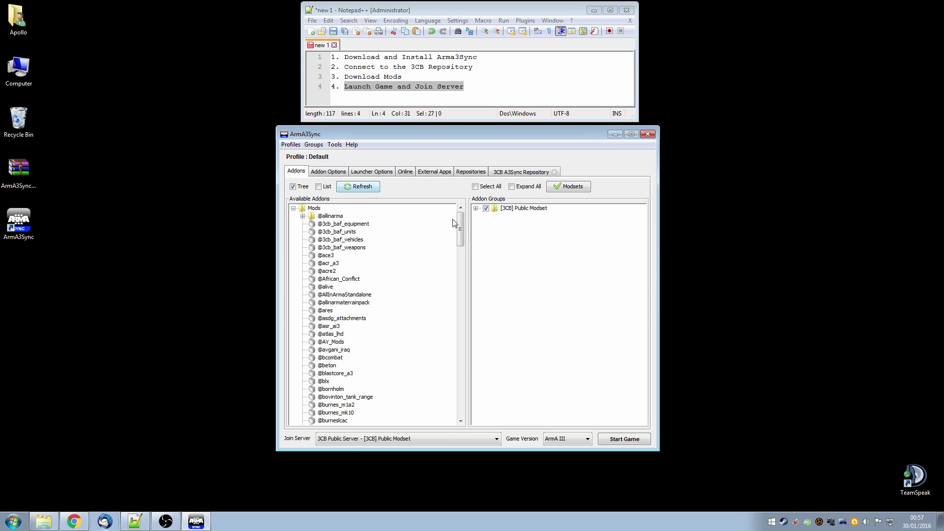
pyautogui.click(294, 209)
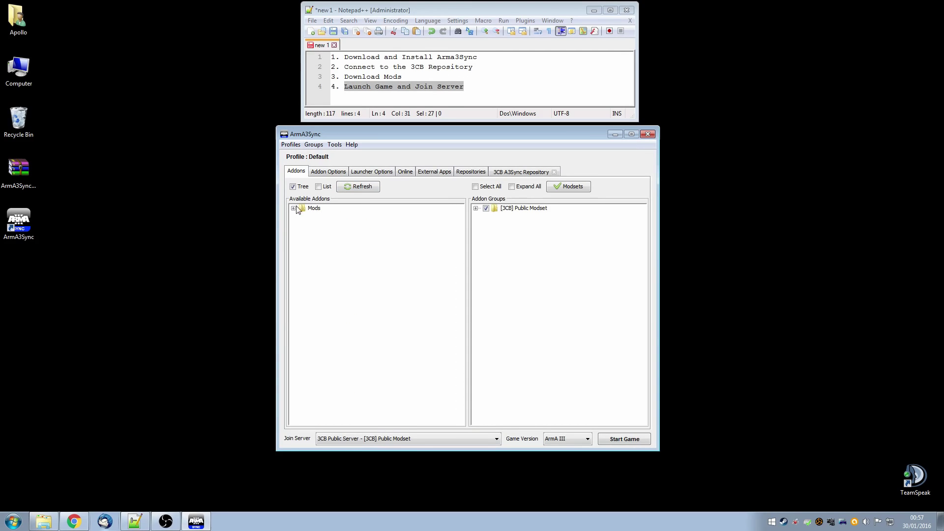
pyautogui.click(294, 208)
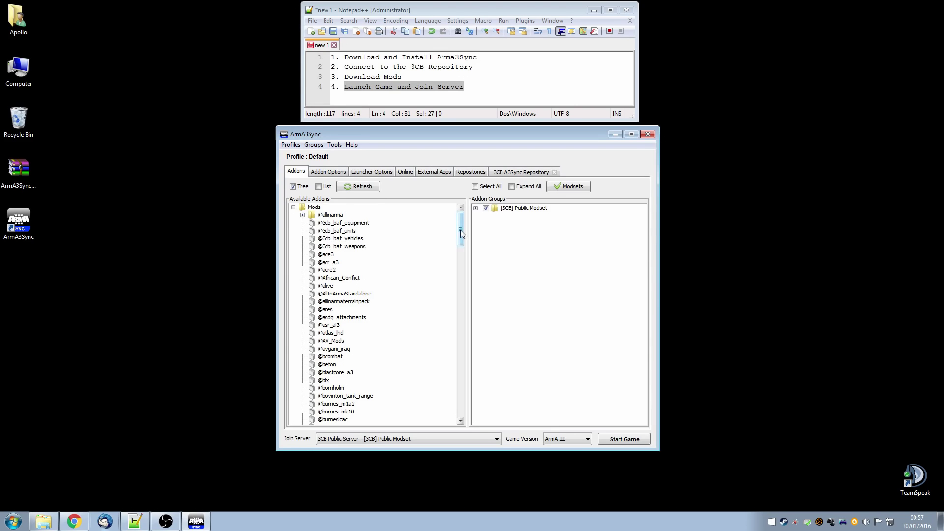
pyautogui.moveTo(461, 230)
pyautogui.mouseDown()
pyautogui.moveTo(459, 358)
pyautogui.moveTo(462, 214)
pyautogui.mouseUp()
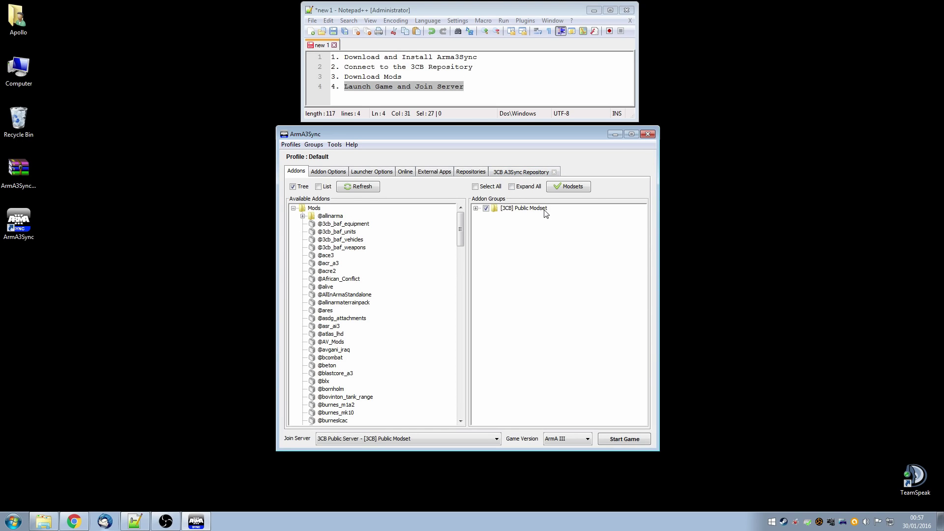
pyautogui.click(476, 209)
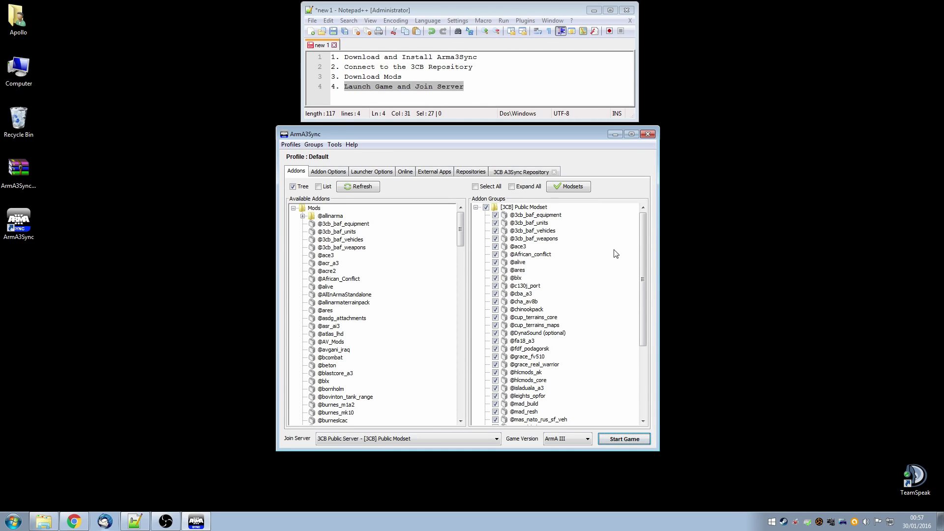
pyautogui.moveTo(642, 255); pyautogui.dragTo(641, 232)
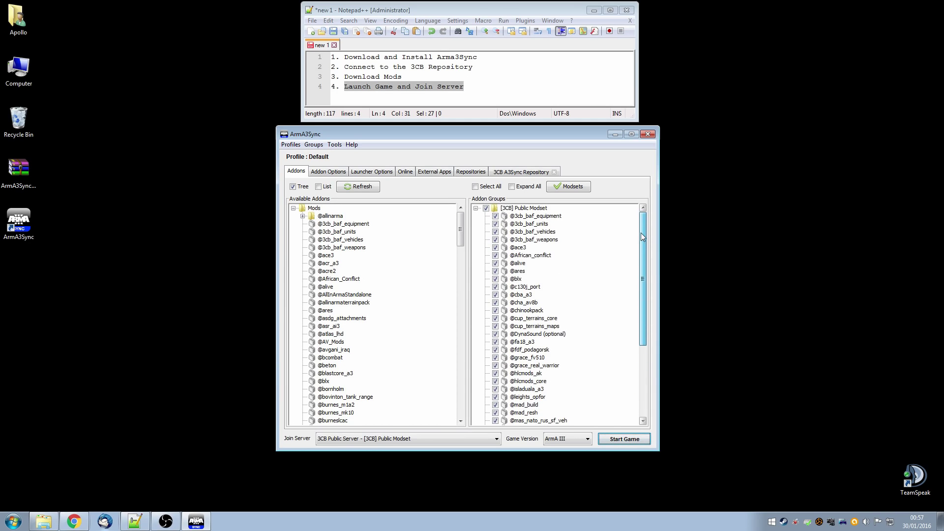
pyautogui.click(487, 209)
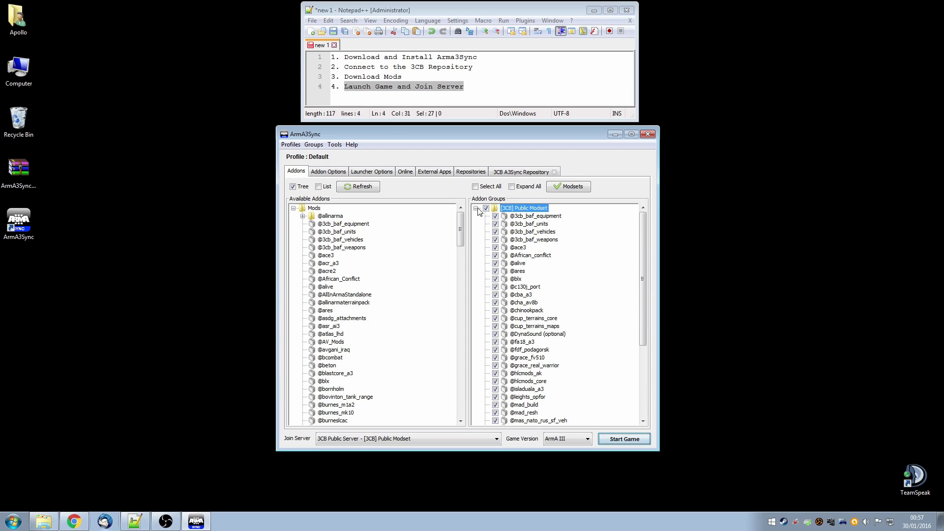
pyautogui.click(536, 334)
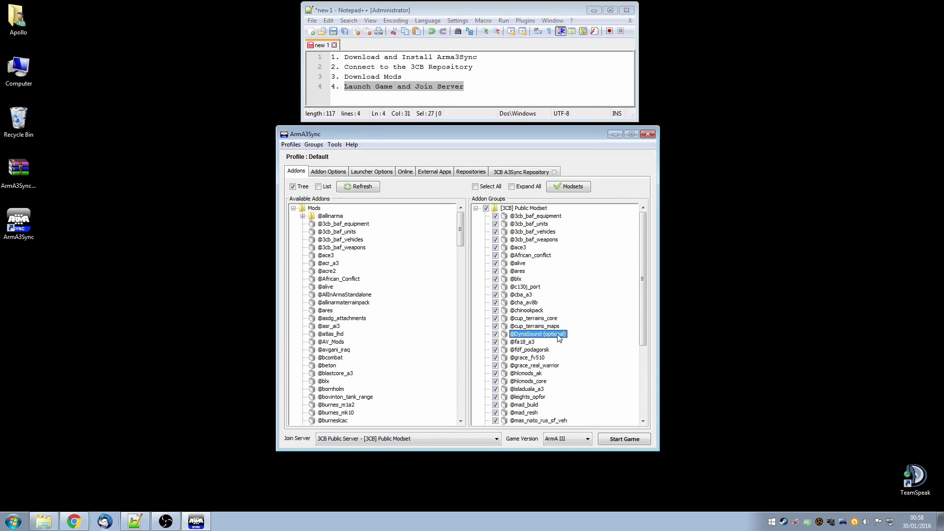
pyautogui.click(495, 335)
pyautogui.click(497, 439)
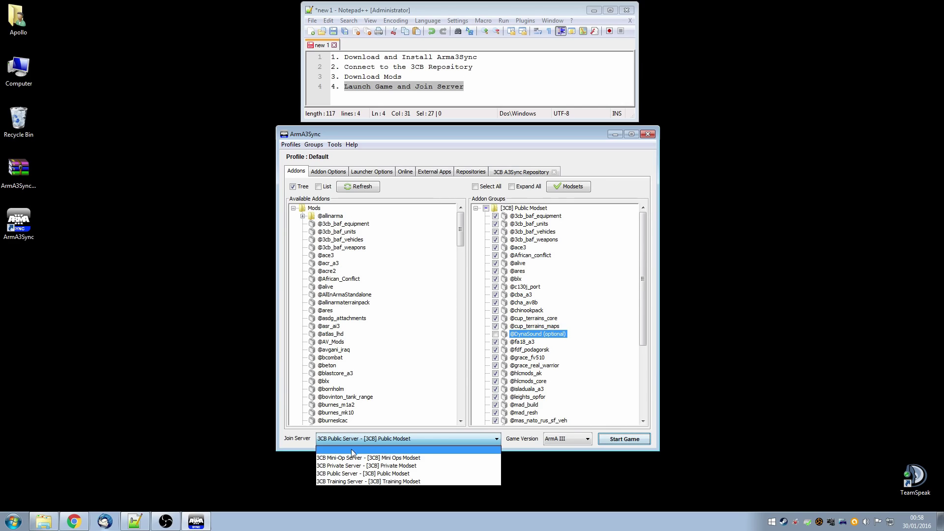
pyautogui.click(327, 448)
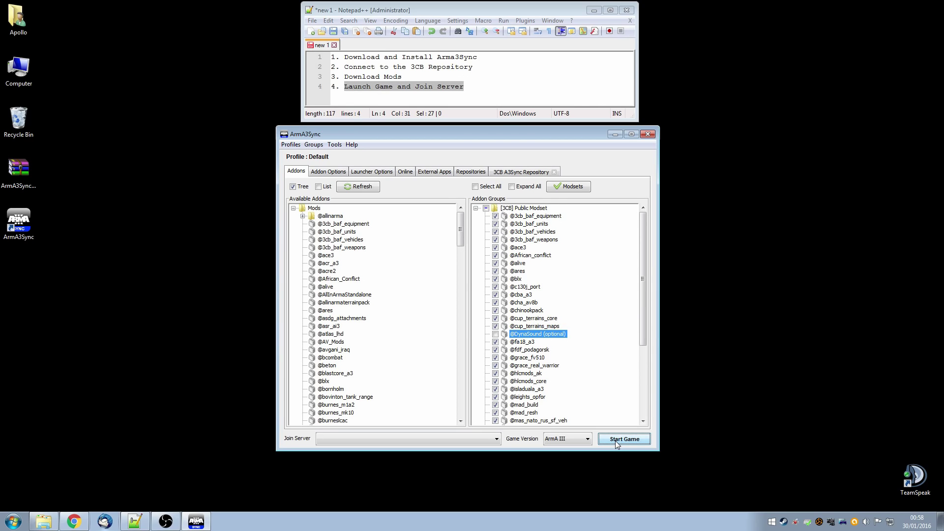
# - Add the [3CB] Joint Ops Modset and [3CB] Training Modset from the event modsets to the addon groups
pyautogui.click(475, 208)
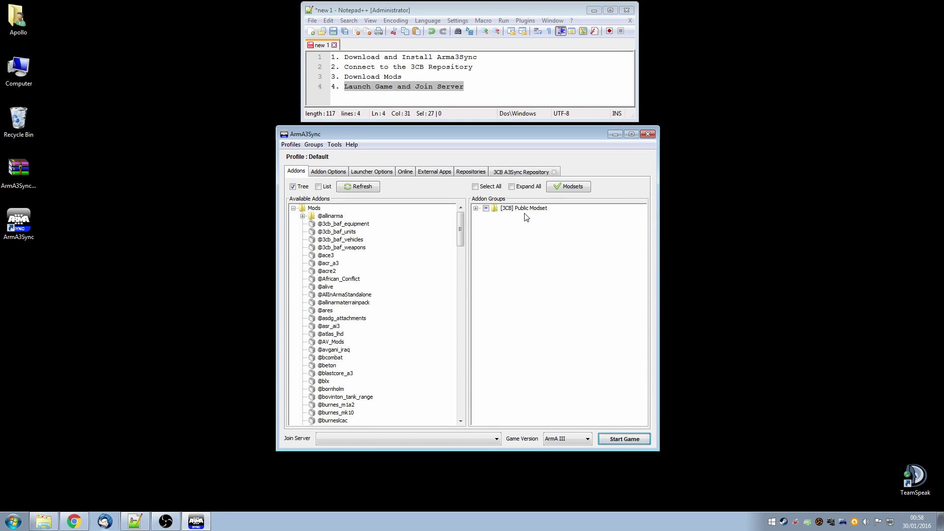
pyautogui.click(571, 187)
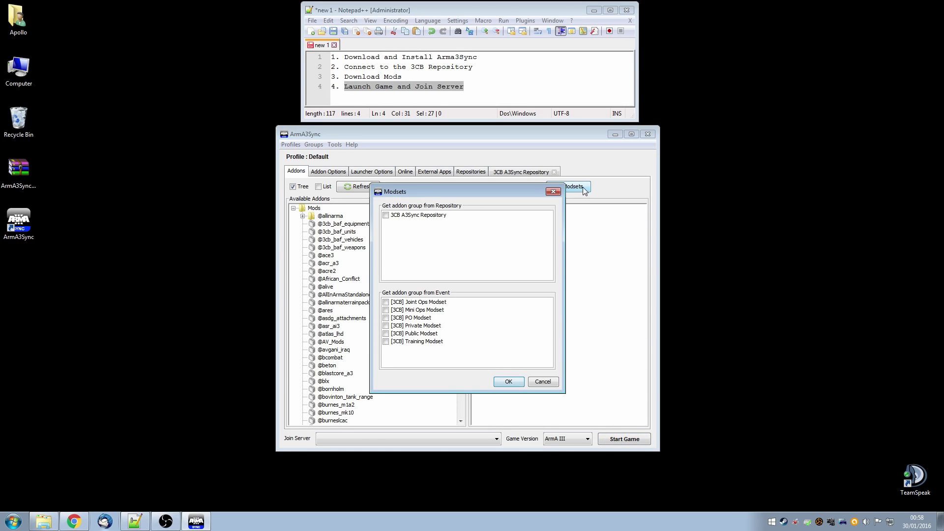
pyautogui.moveTo(530, 191); pyautogui.dragTo(494, 190)
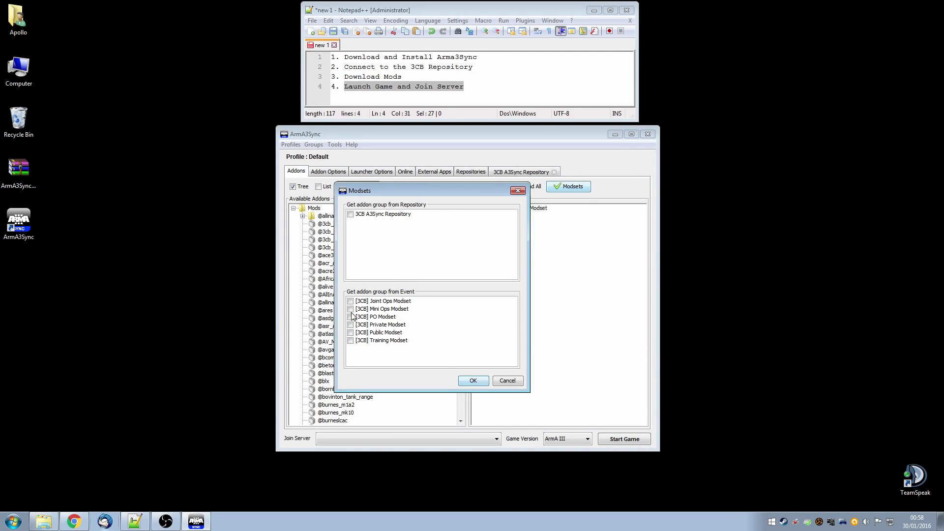
pyautogui.click(351, 340)
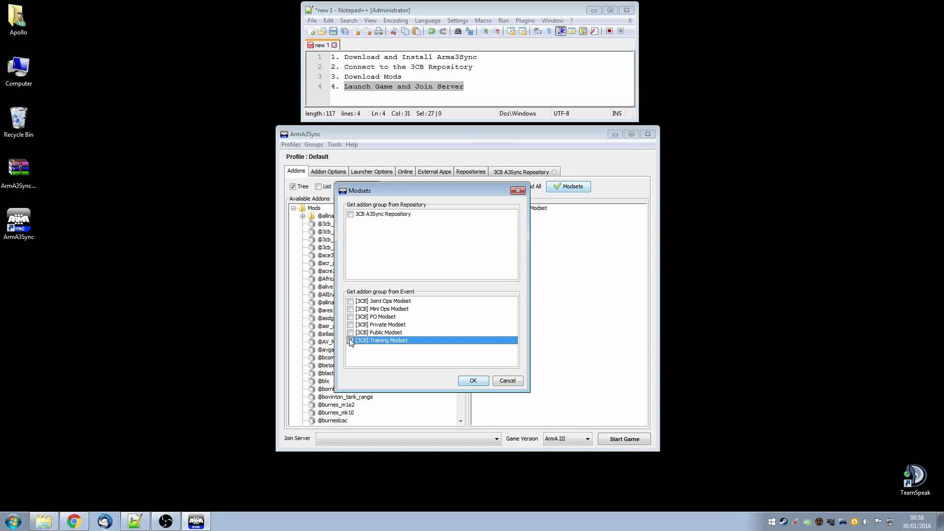
pyautogui.click(351, 301)
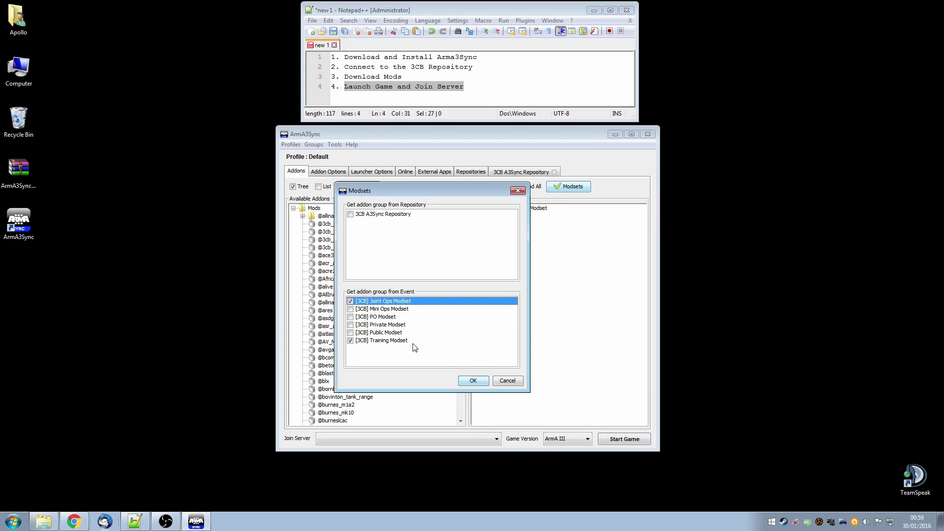
pyautogui.click(473, 381)
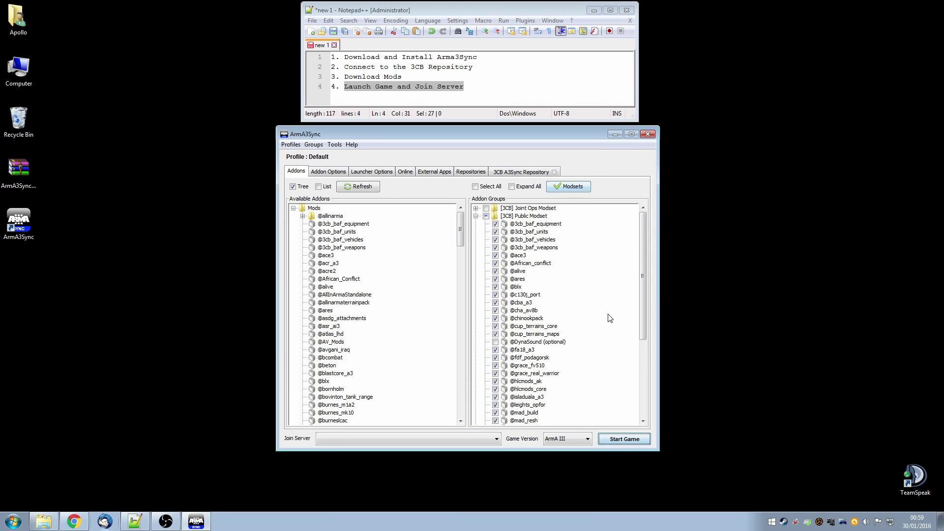
# - Look over the Training Modset's addons, then disable the [3CB] Public Modset group and enable the [3CB] Training Modset group
pyautogui.click(476, 216)
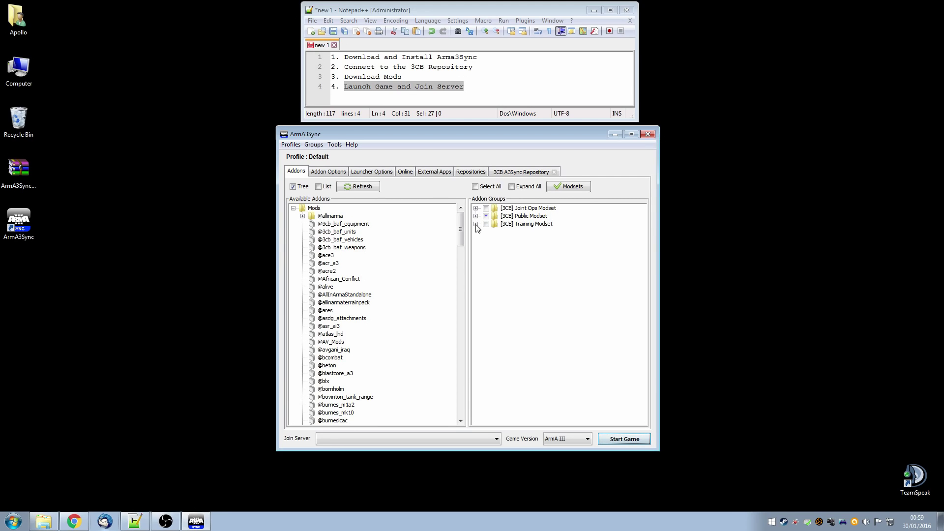
pyautogui.click(475, 225)
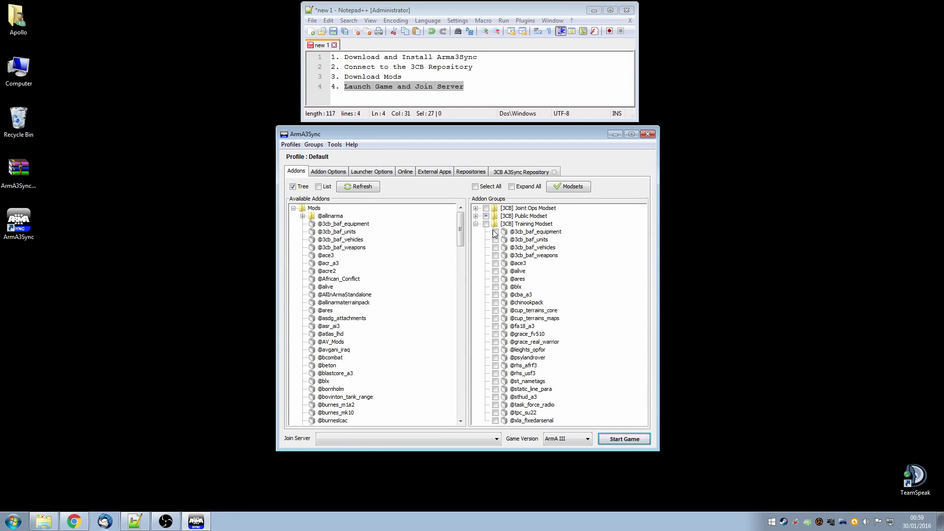
pyautogui.click(476, 224)
pyautogui.click(487, 218)
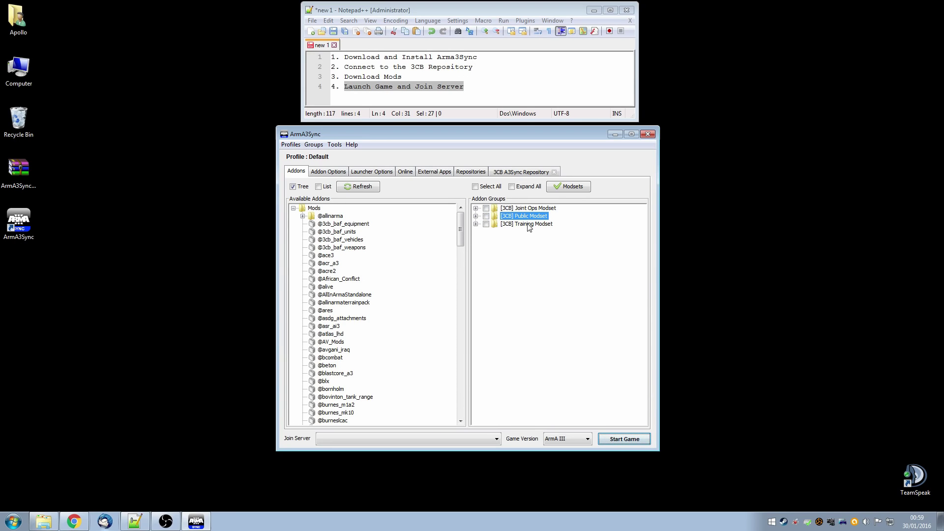
pyautogui.click(485, 224)
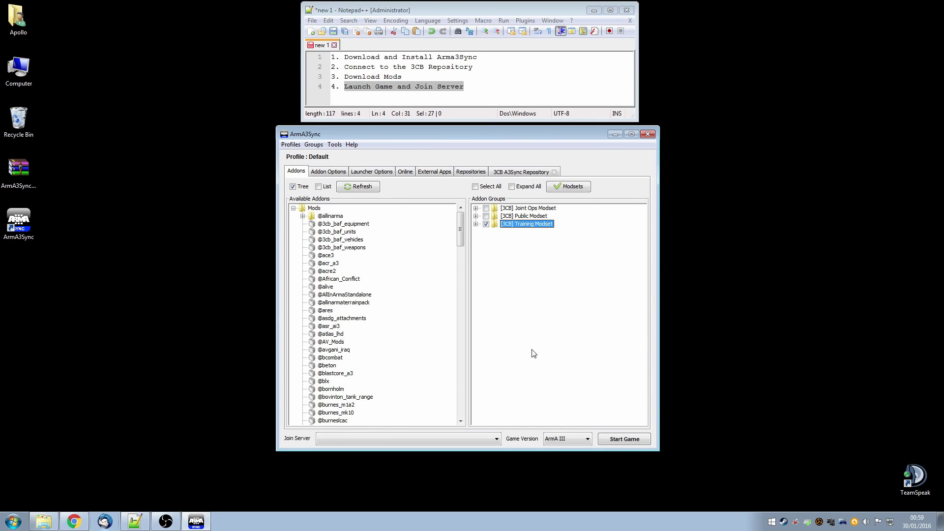
pyautogui.click(332, 438)
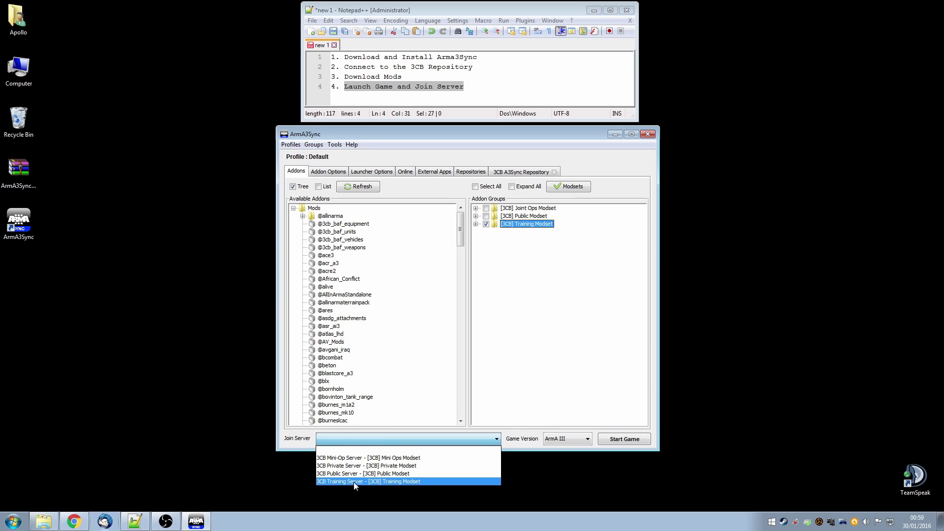
pyautogui.click(341, 435)
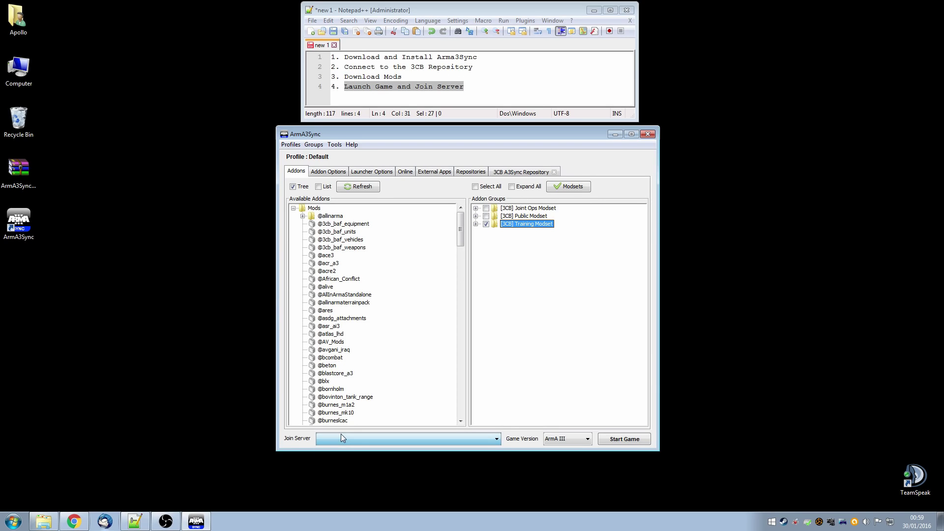
pyautogui.click(337, 440)
pyautogui.click(344, 436)
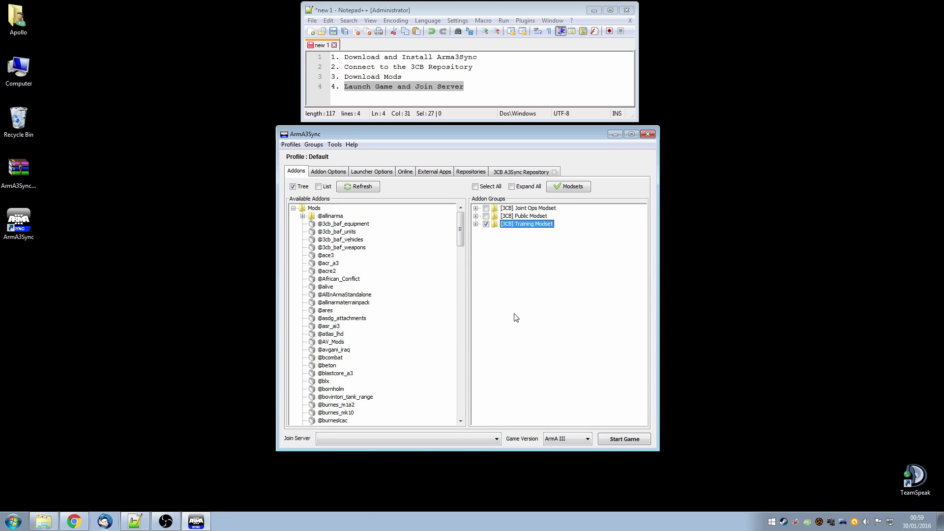
pyautogui.press('Tab')
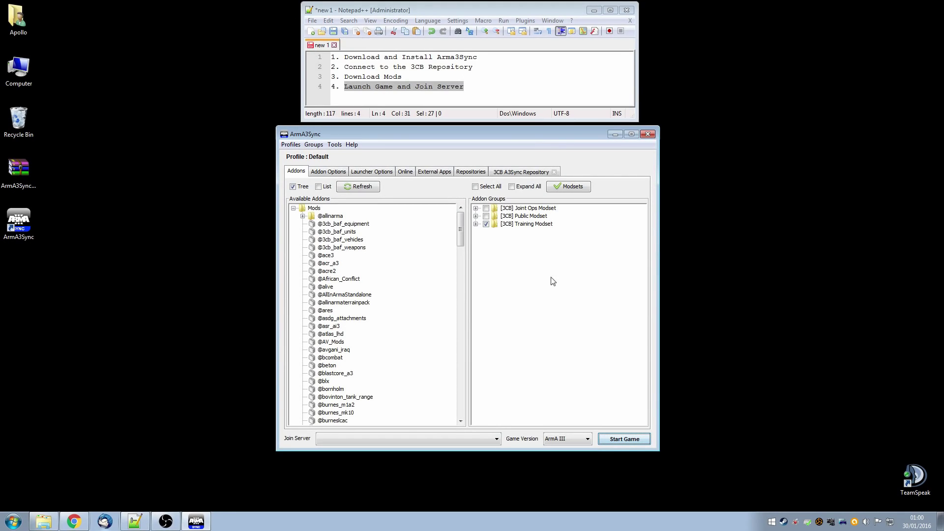
# - Create a new addon group named "Mod Testing"
pyautogui.rightClick(529, 284)
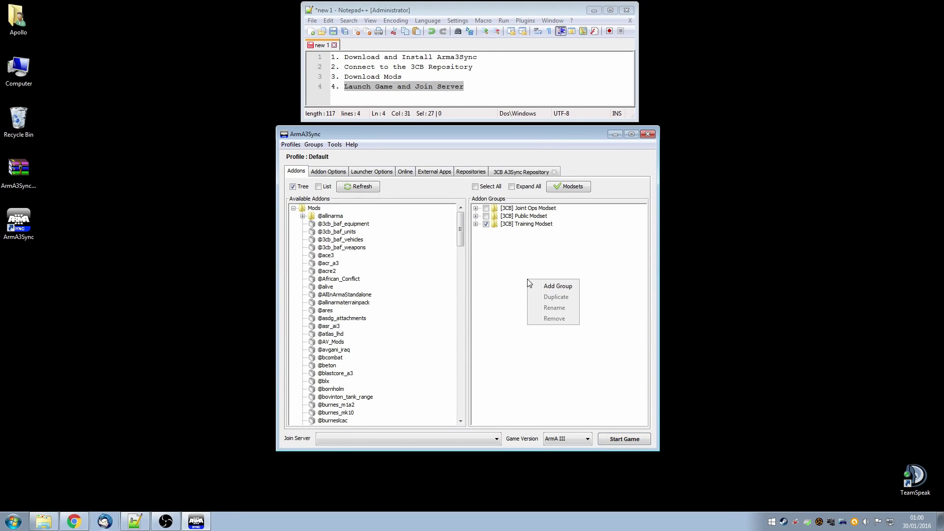
pyautogui.click(554, 287)
pyautogui.write('Mo')
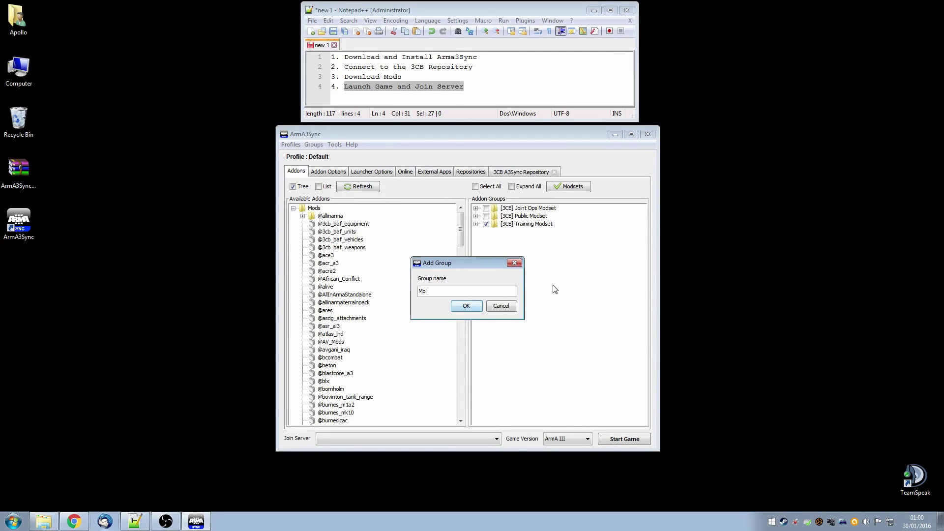
pyautogui.write('d Testing')
pyautogui.press('Return')
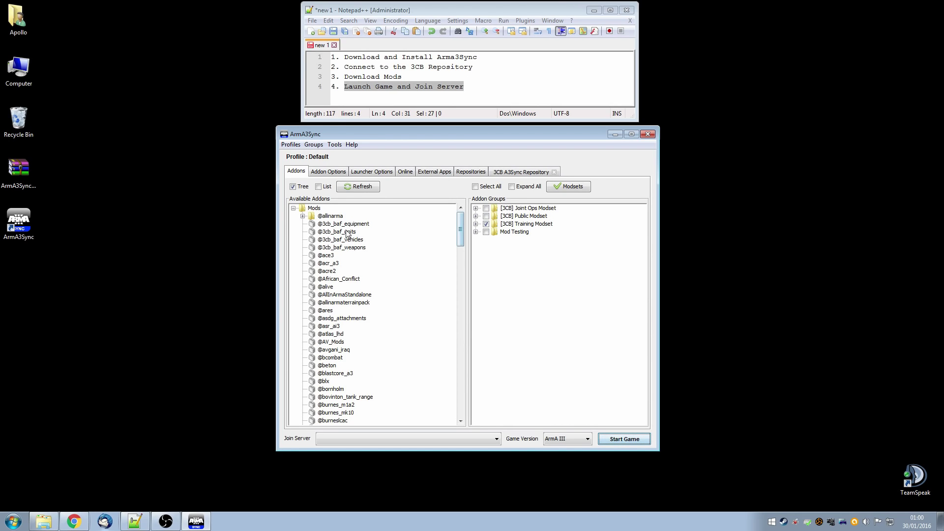
pyautogui.moveTo(461, 235); pyautogui.dragTo(462, 266)
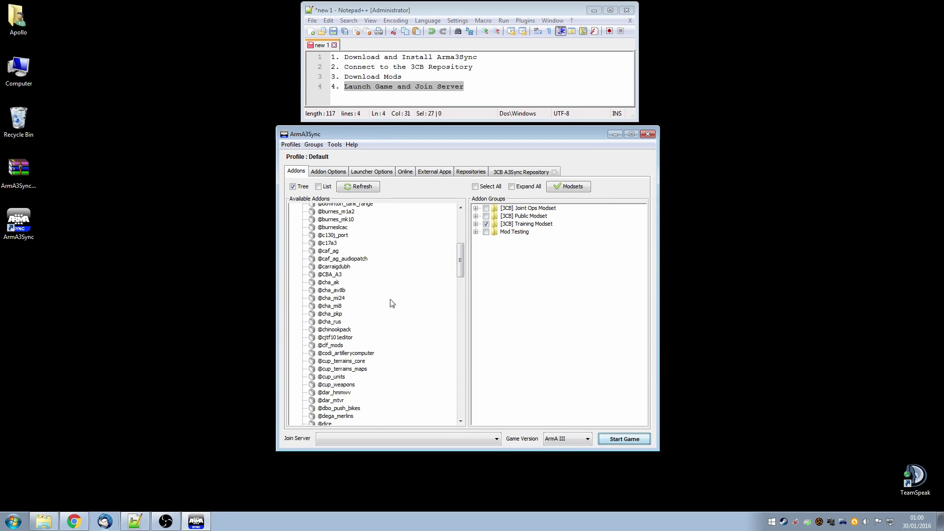
pyautogui.click(337, 269)
pyautogui.moveTo(339, 274); pyautogui.dragTo(501, 233)
pyautogui.moveTo(332, 377); pyautogui.dragTo(508, 232)
pyautogui.moveTo(461, 268); pyautogui.dragTo(461, 405)
pyautogui.moveTo(368, 351); pyautogui.dragTo(516, 232)
pyautogui.moveTo(361, 355); pyautogui.dragTo(494, 322)
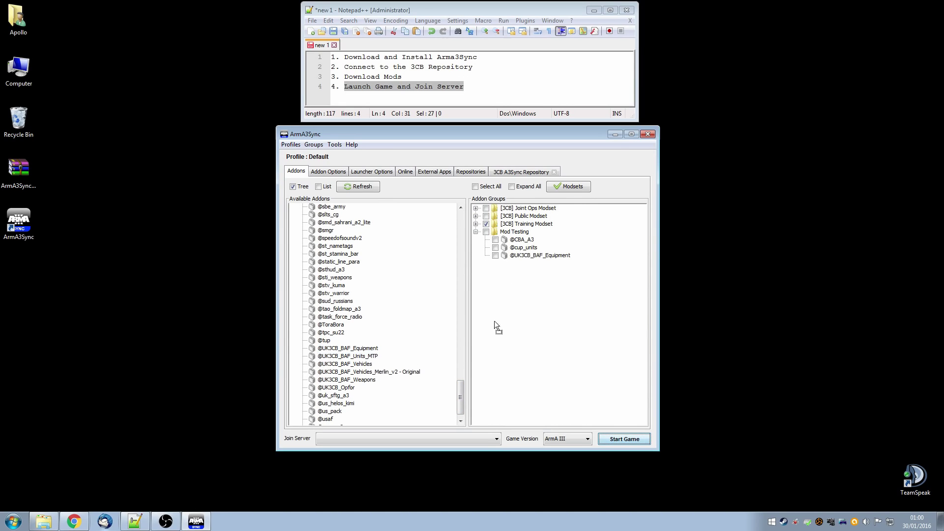
pyautogui.moveTo(518, 233); pyautogui.dragTo(518, 233)
pyautogui.moveTo(365, 381); pyautogui.dragTo(521, 275)
pyautogui.moveTo(518, 231); pyautogui.dragTo(517, 232)
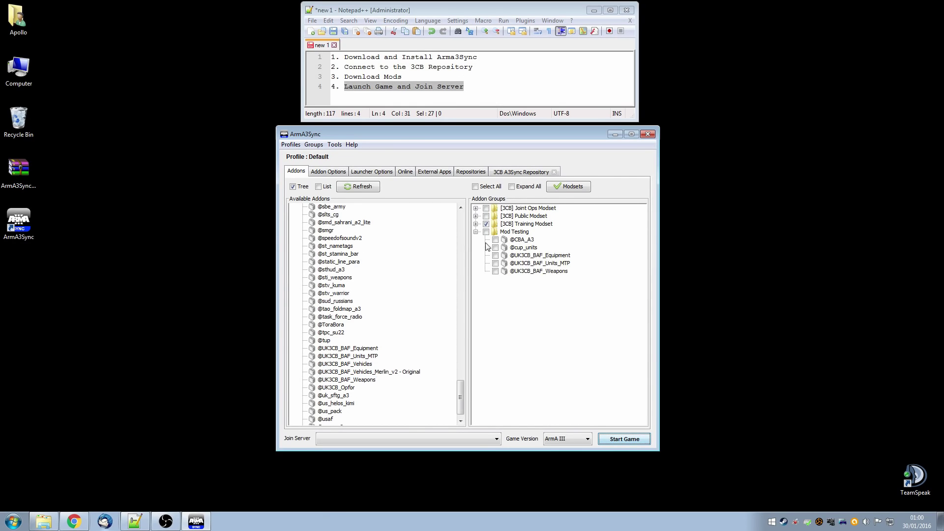
# - Disable the [3CB] Training Modset group and enable the Mod Testing group, keeping the server to join blank
pyautogui.click(486, 225)
pyautogui.click(486, 232)
pyautogui.click(328, 438)
pyautogui.click(329, 439)
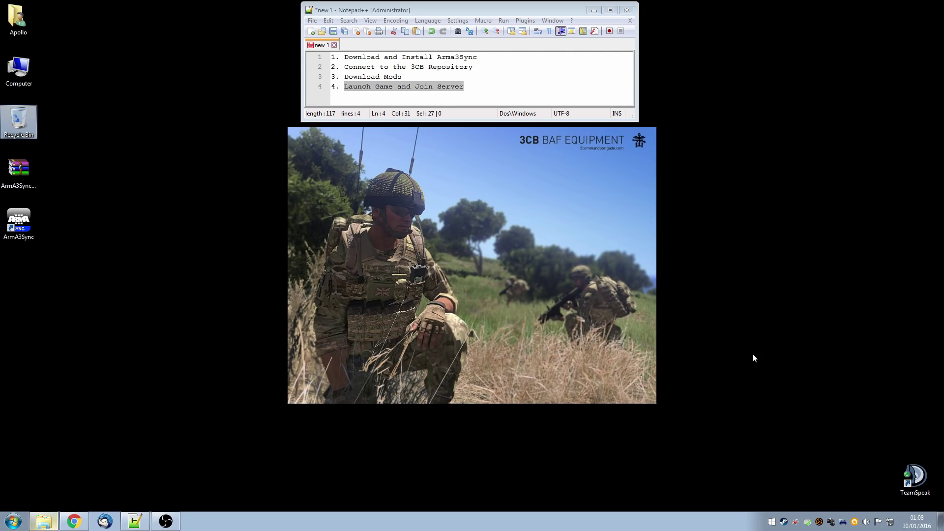
# - Launch ArmA3Sync again and turn on update notification for the 3CB A3Sync Repository
pyautogui.click(20, 224)
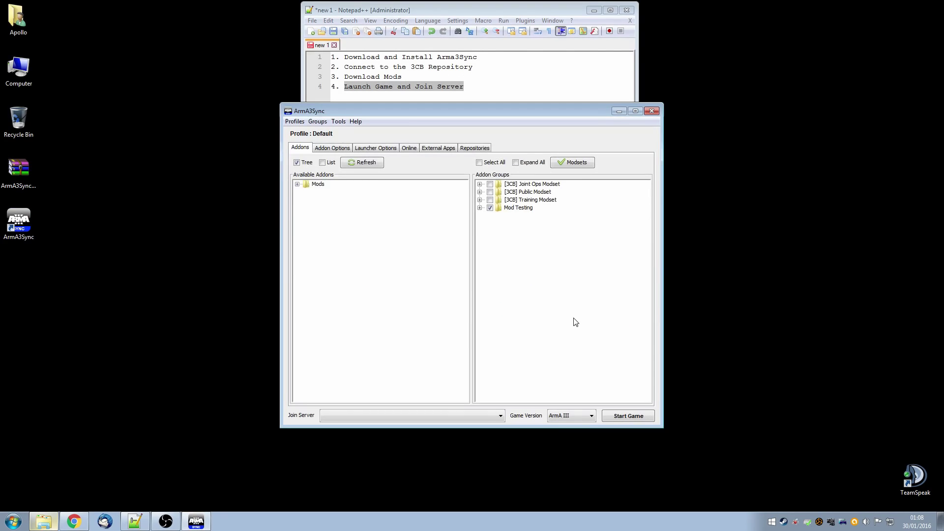
pyautogui.click(474, 148)
pyautogui.click(330, 184)
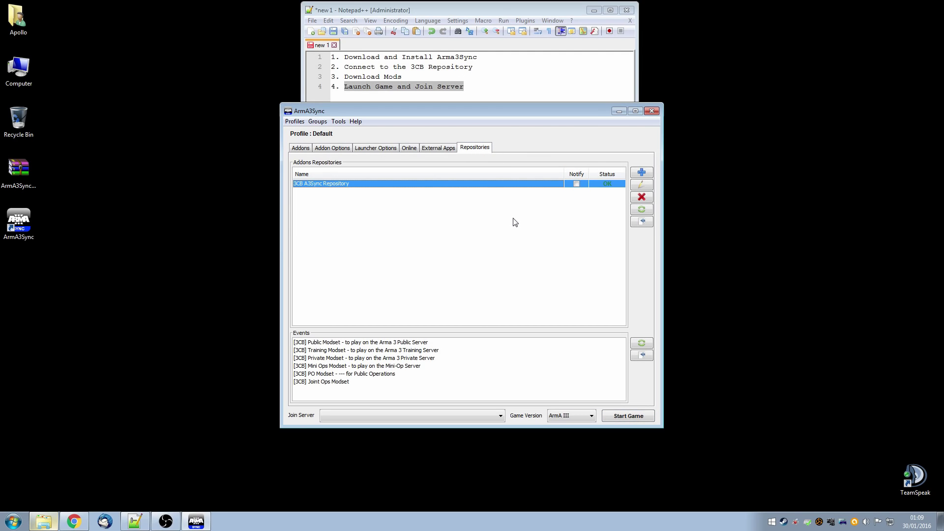
pyautogui.click(576, 184)
# - Connect to the 3CB A3Sync Repository and check its addons for updates
pyautogui.click(641, 223)
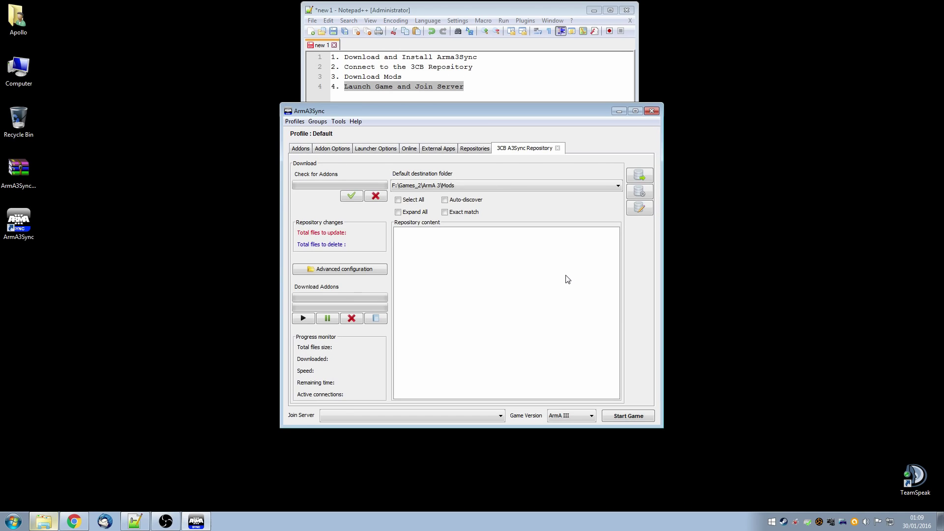
pyautogui.click(352, 197)
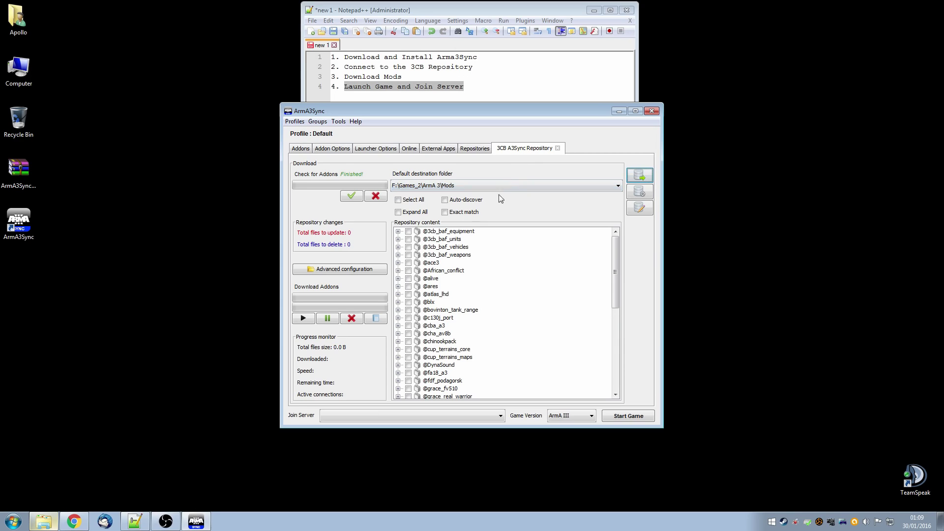
# - Set the server to join to 3CB Public Server - [3CB] Public Modset and show the addon groups
pyautogui.click(370, 415)
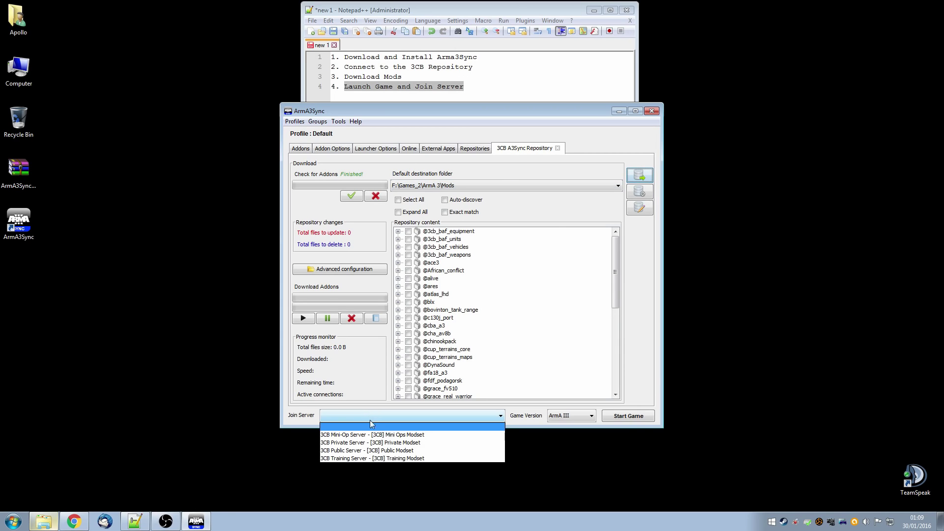
pyautogui.click(370, 450)
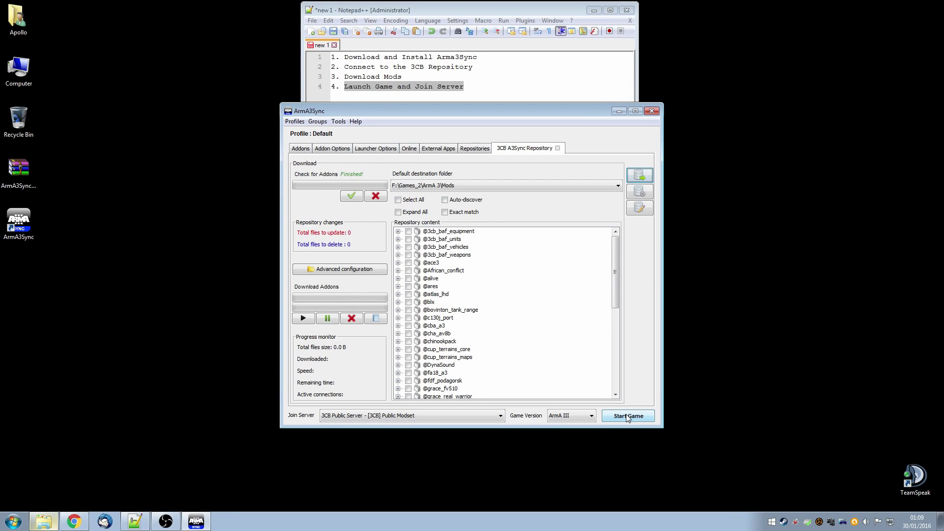
pyautogui.click(303, 149)
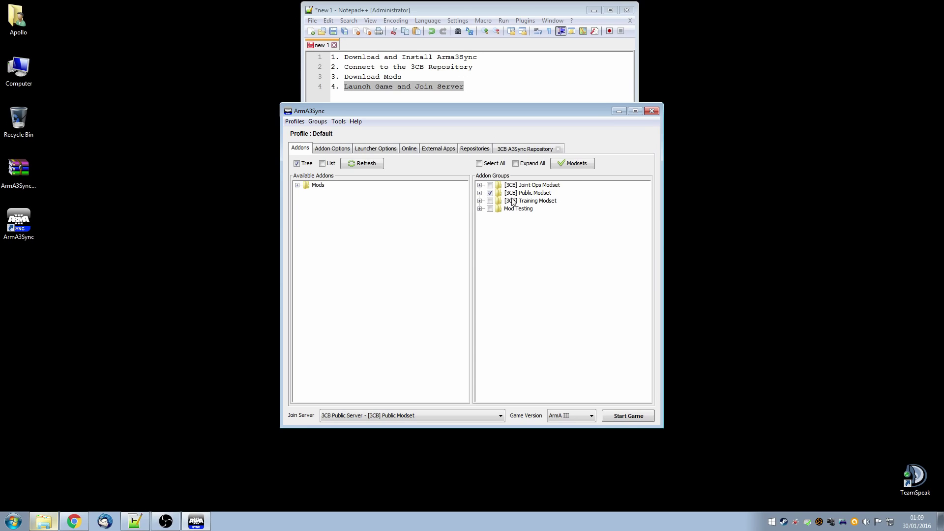
# - Enable the Mod Testing group in place of the [3CB] Public Modset and set the server to join to the blank entry
pyautogui.click(490, 192)
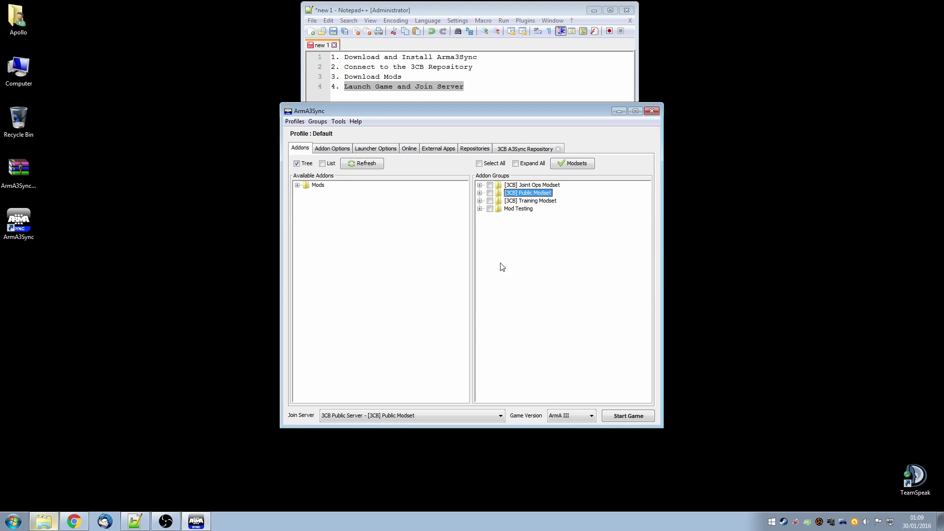
pyautogui.click(487, 209)
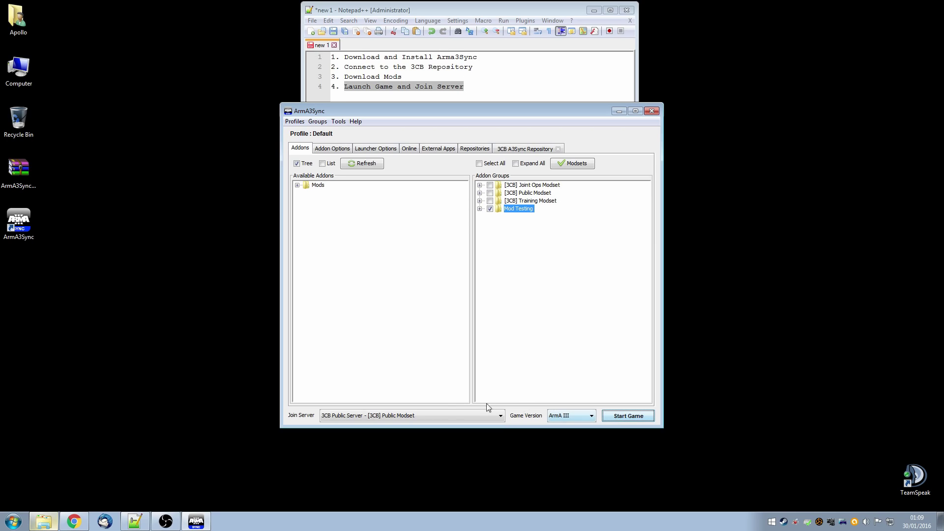
pyautogui.click(420, 415)
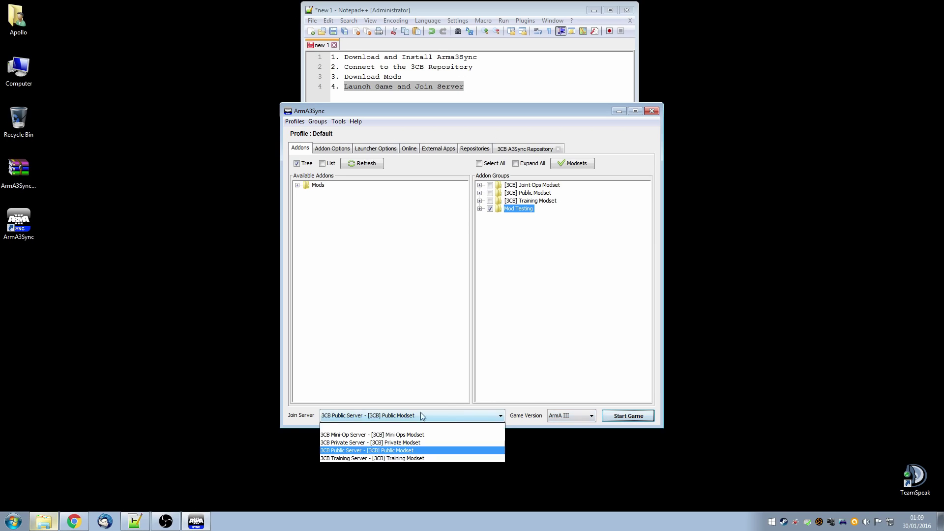
pyautogui.click(349, 427)
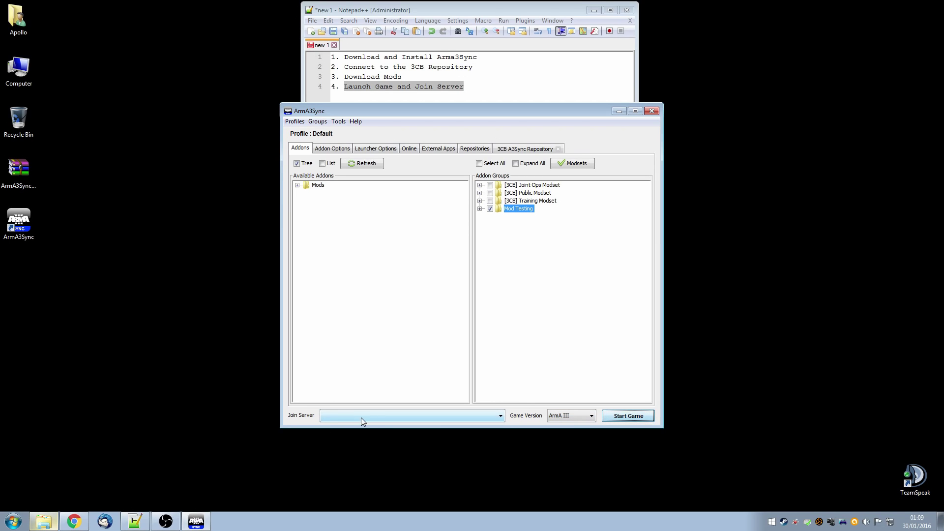